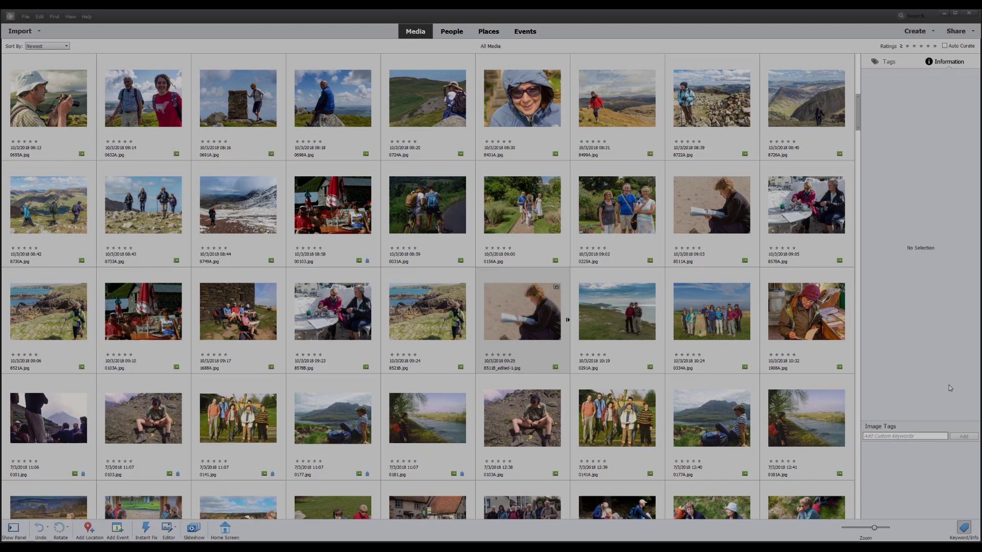
Step: Select hiking photos 8499A, 8722A and 8730A and start a Photo Collage from them
click(621, 112)
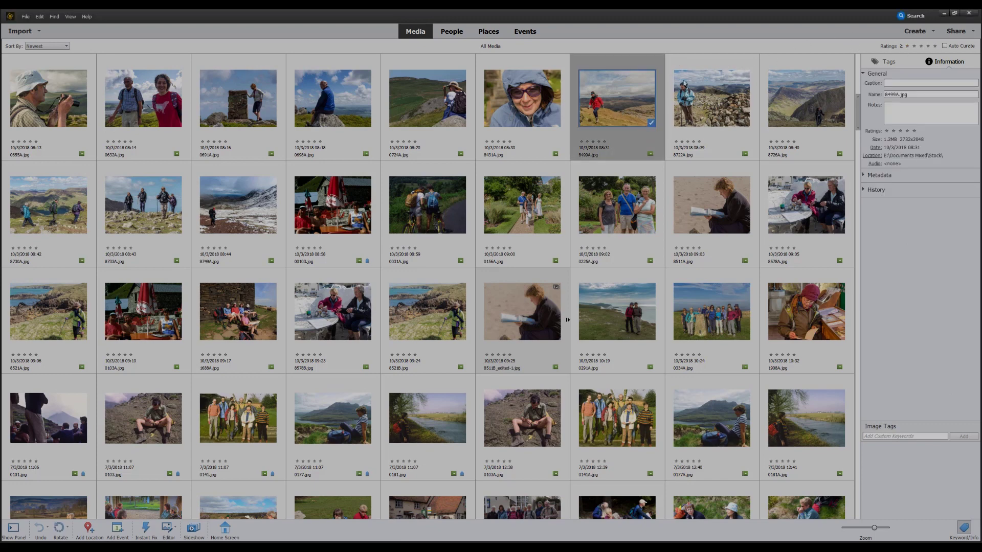
ctrl+click(690, 98)
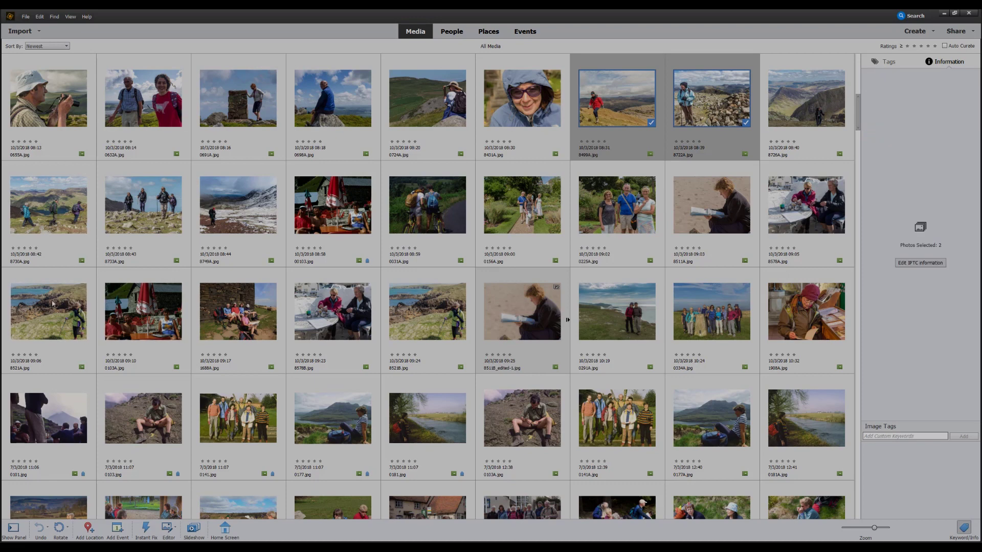
ctrl+click(44, 214)
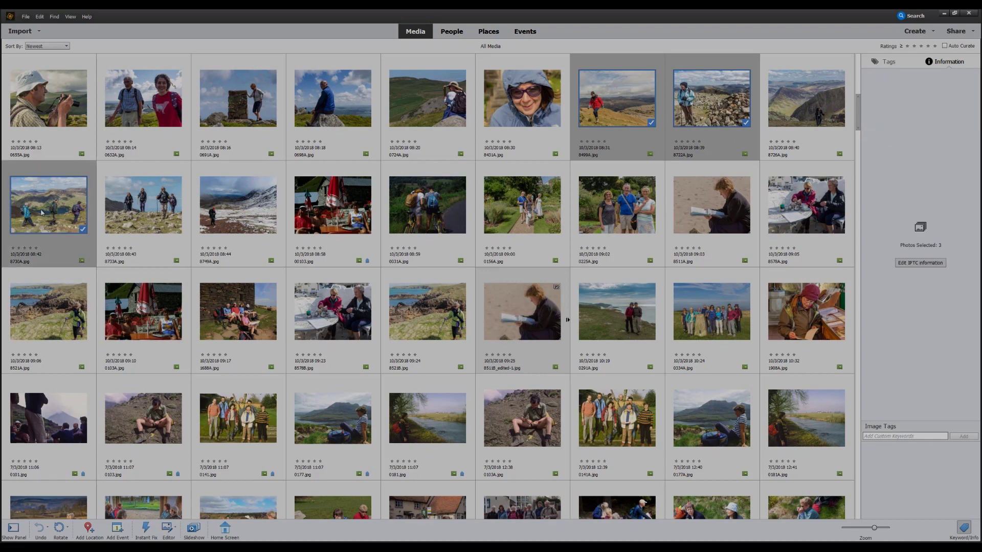
click(919, 33)
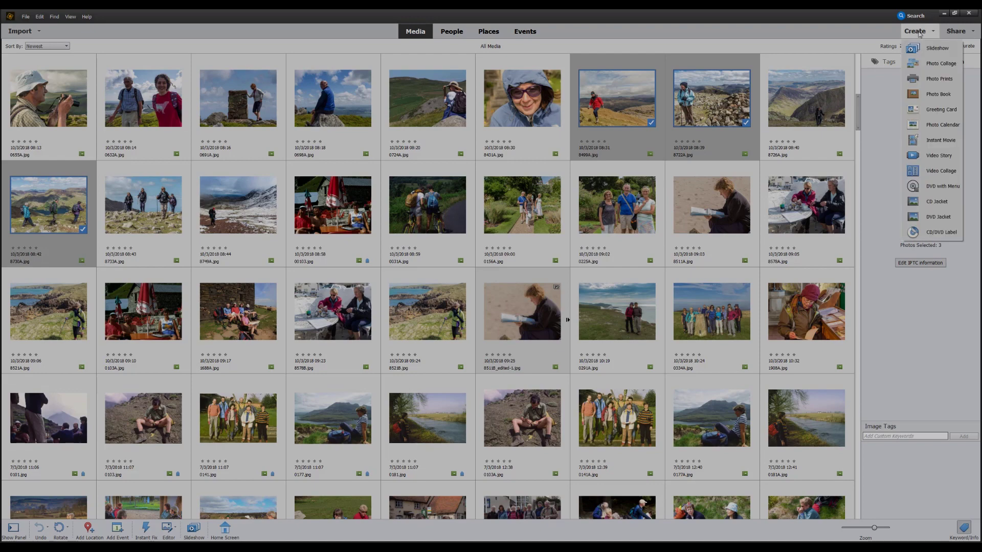
click(944, 65)
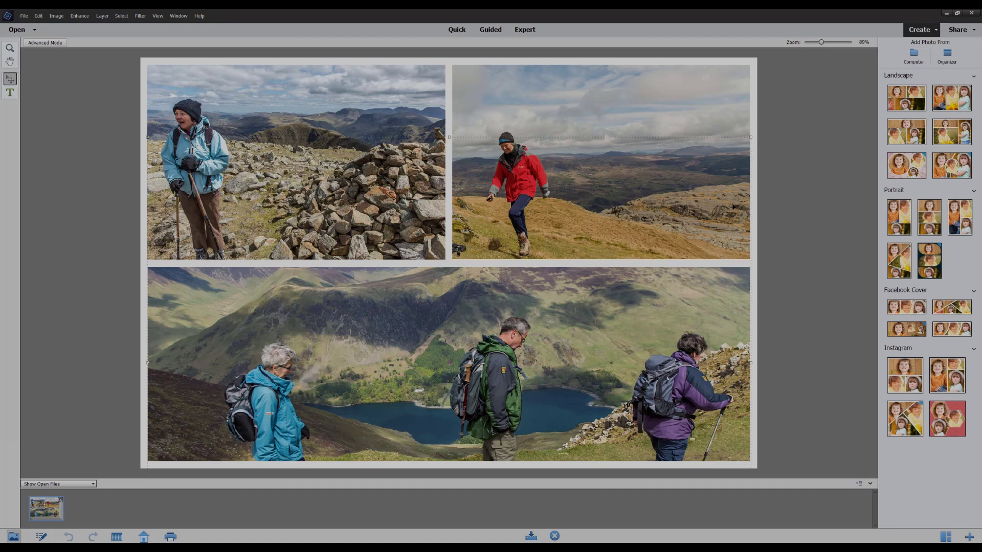
Step: Switch to the Hand tool while the two-over-one collage finishes building
click(9, 62)
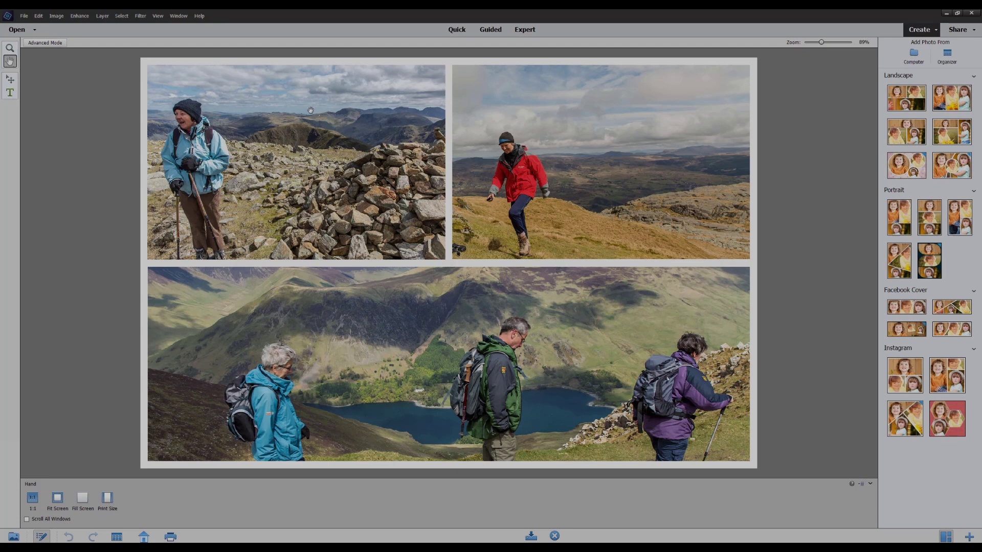
Step: Save As in Photoshop (*.PSD) format, renaming Untitled-1 to 'Hiking Collage'
click(24, 17)
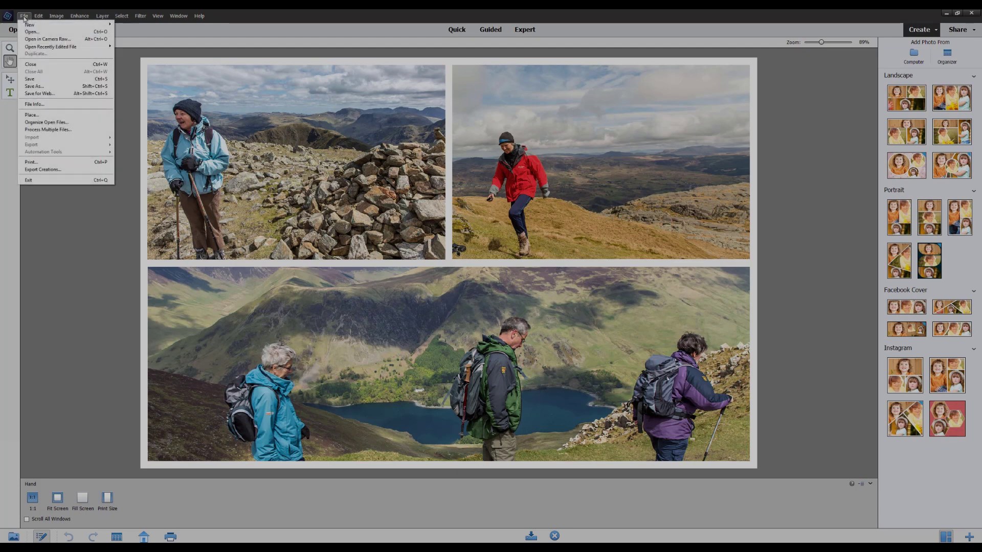
click(36, 90)
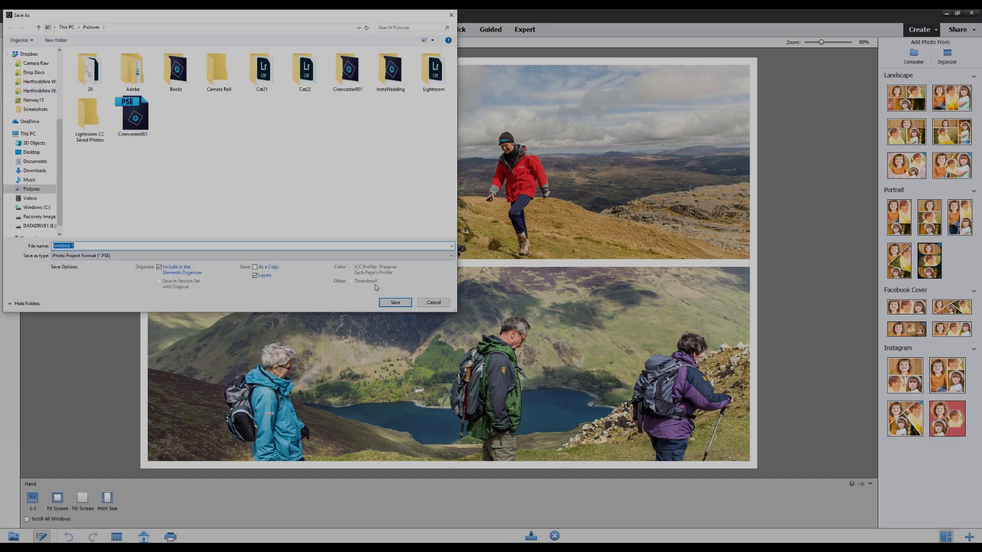
click(452, 256)
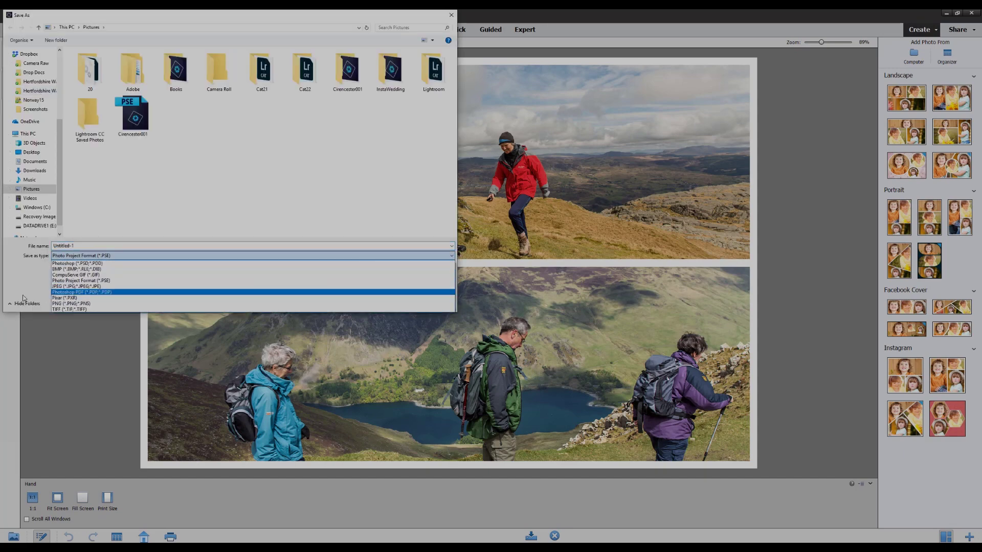
click(69, 263)
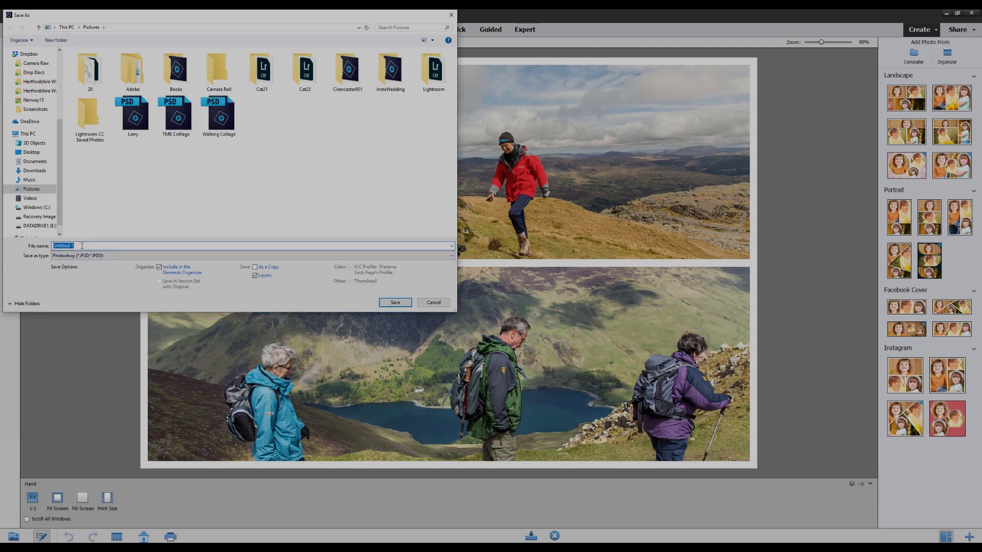
click(81, 247)
key(BackSpace)
key(BackSpace)
key(BackSpace)
key(BackSpace)
key(BackSpace)
key(BackSpace)
key(BackSpace)
key(BackSpace)
text(Hiking Colla)
Step: Confirm the PSD save, then save again in Photo Project Format as 'Hiking Collage Project'
click(390, 303)
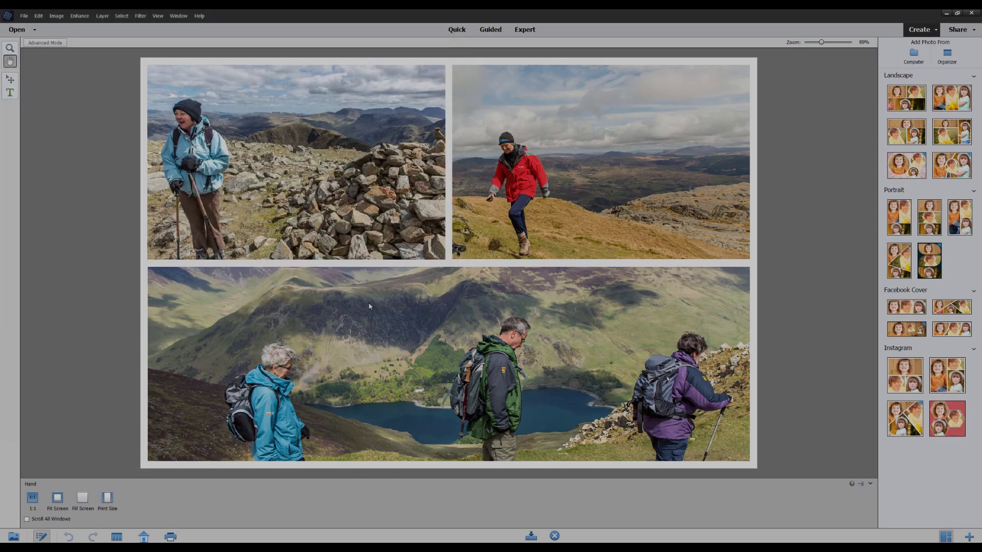
click(532, 537)
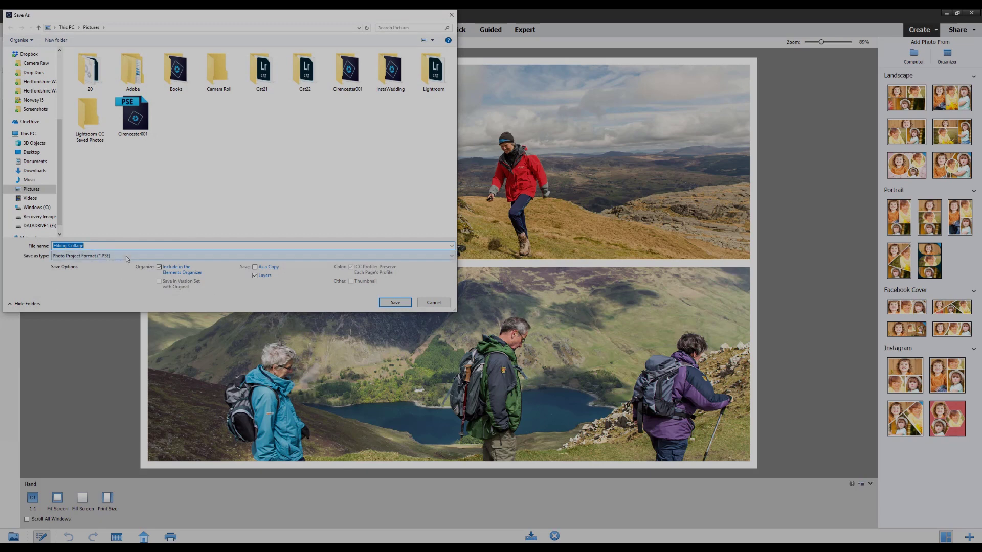
key(End)
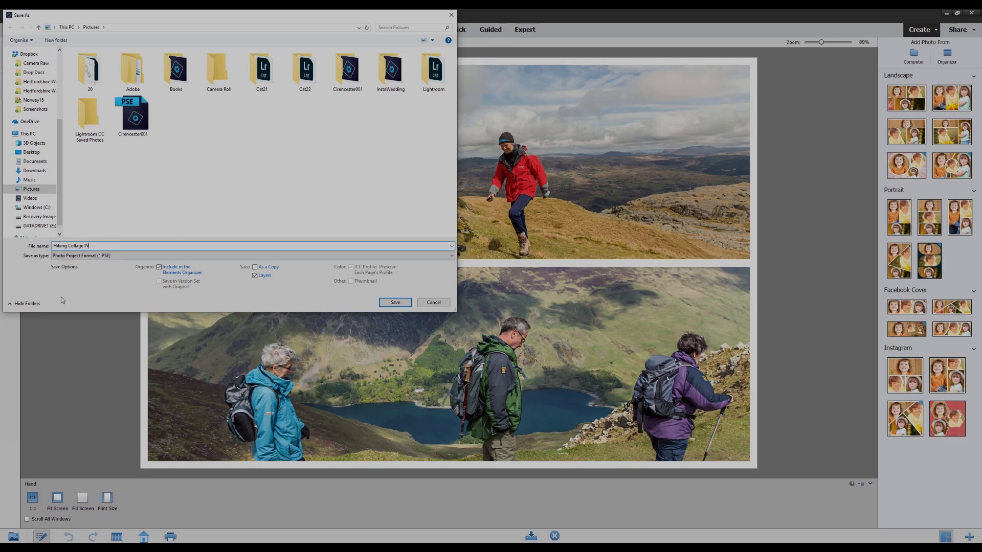
text(Project)
click(394, 303)
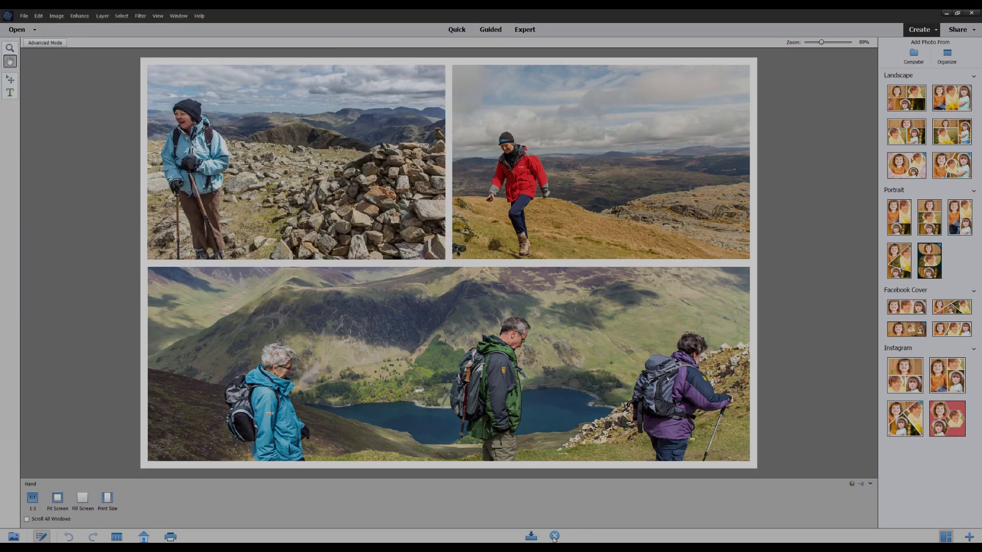
Step: Close the collage and reopen Hiking Collage Project_01.psd from the recently edited files
click(554, 536)
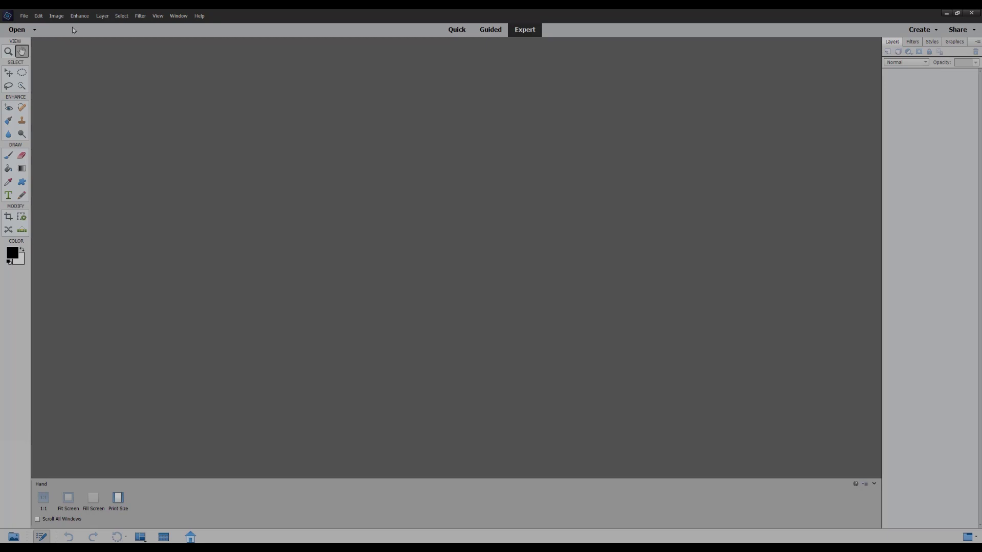
click(24, 18)
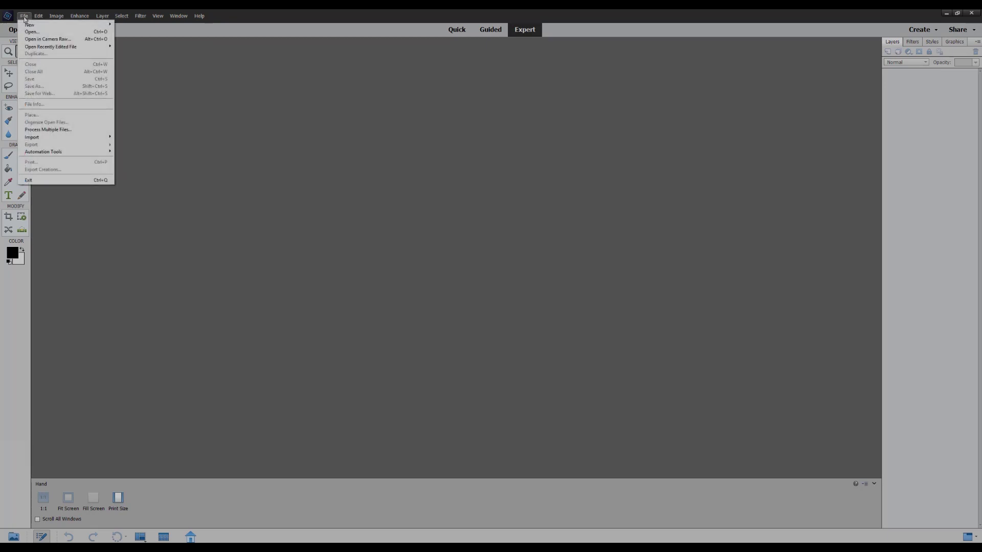
mouse_move(48, 48)
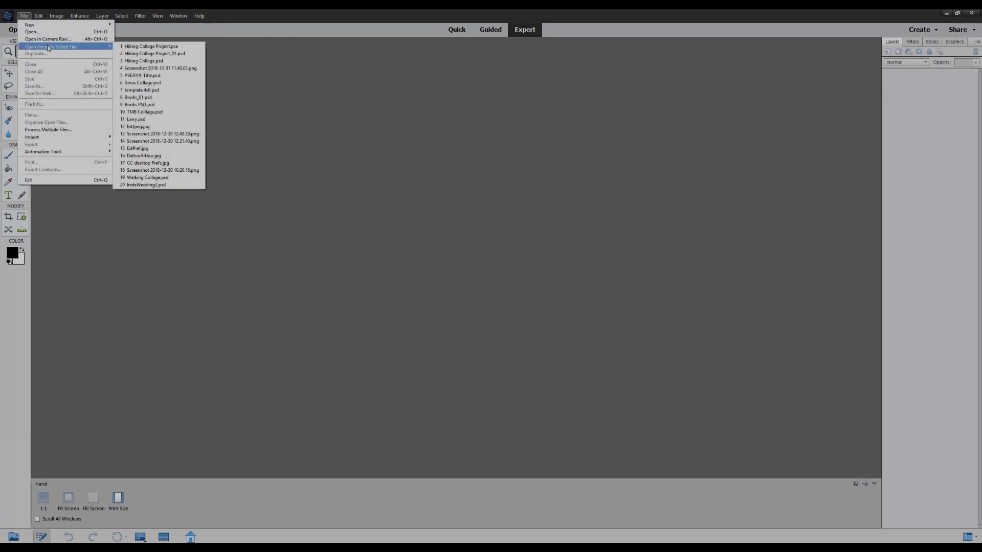
click(180, 54)
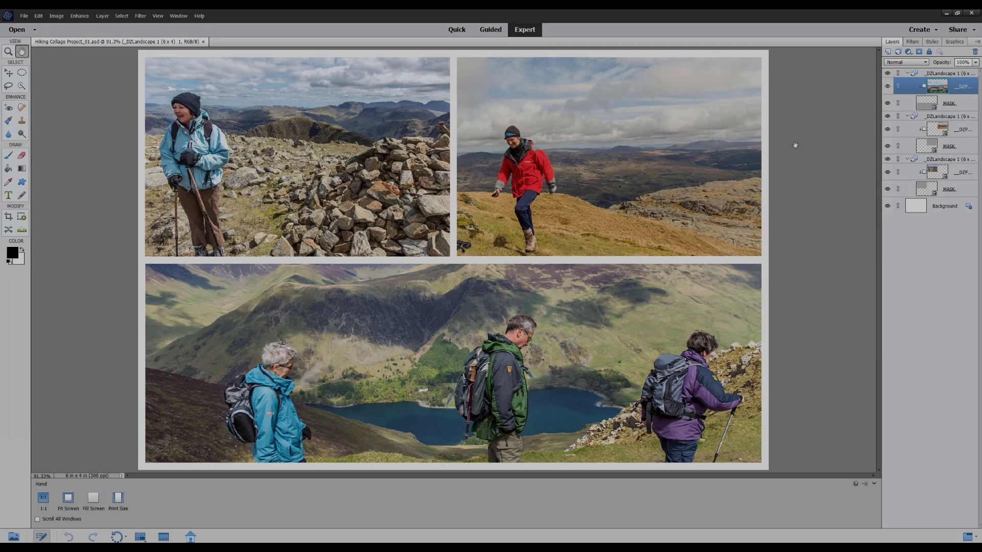
click(907, 73)
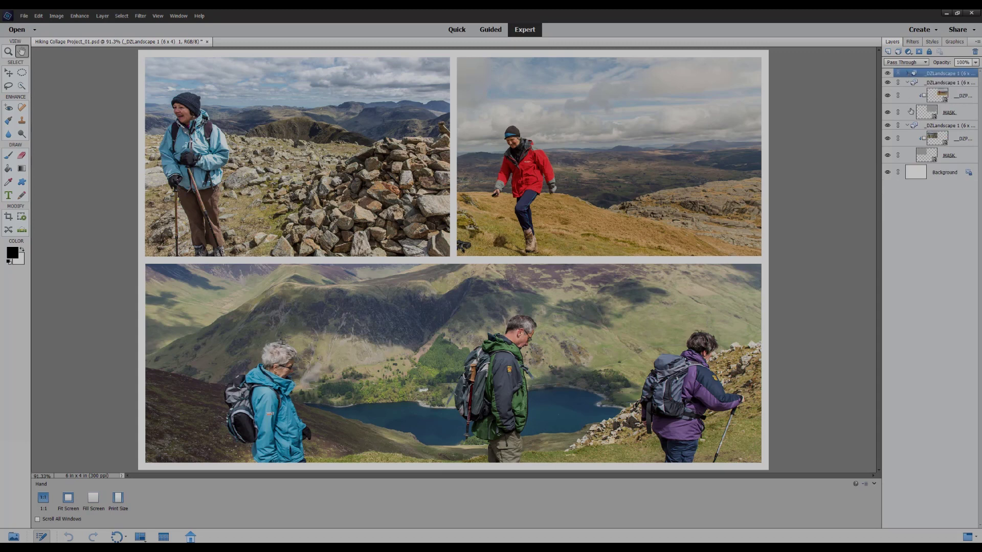
click(907, 82)
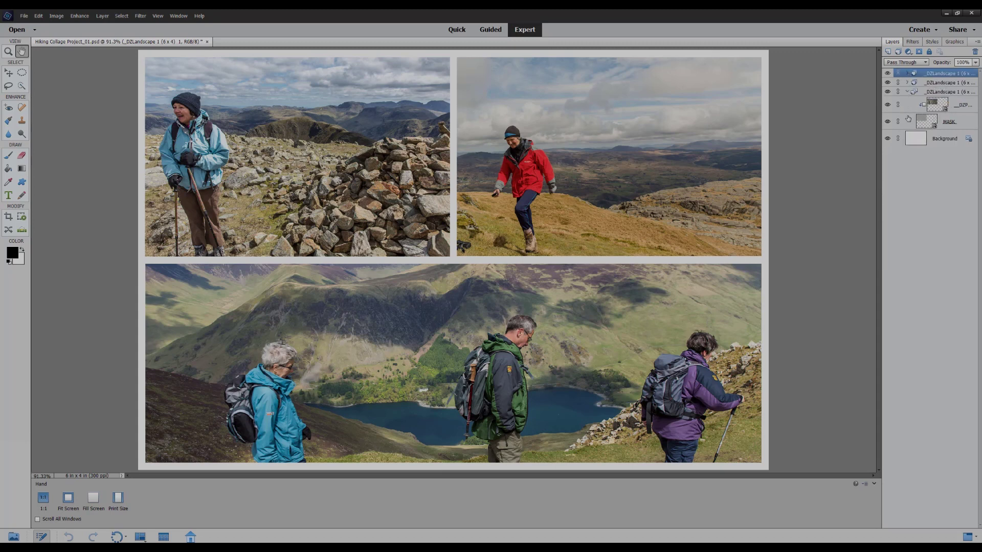
click(907, 91)
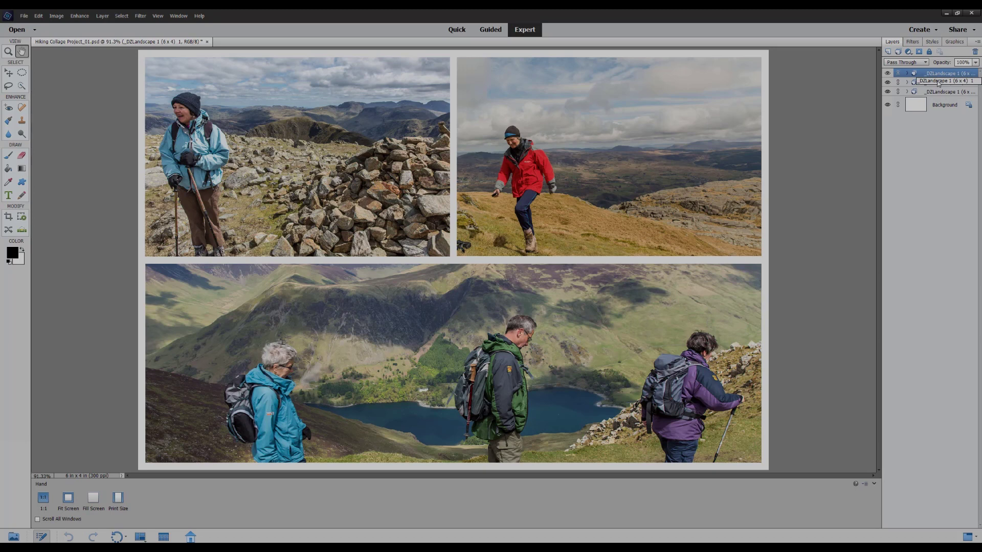
click(907, 74)
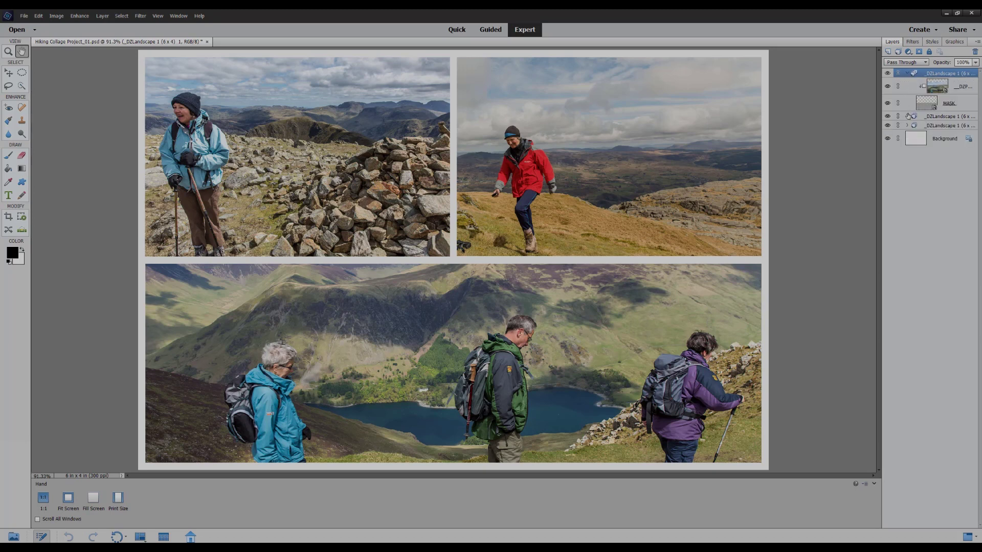
click(908, 117)
click(907, 160)
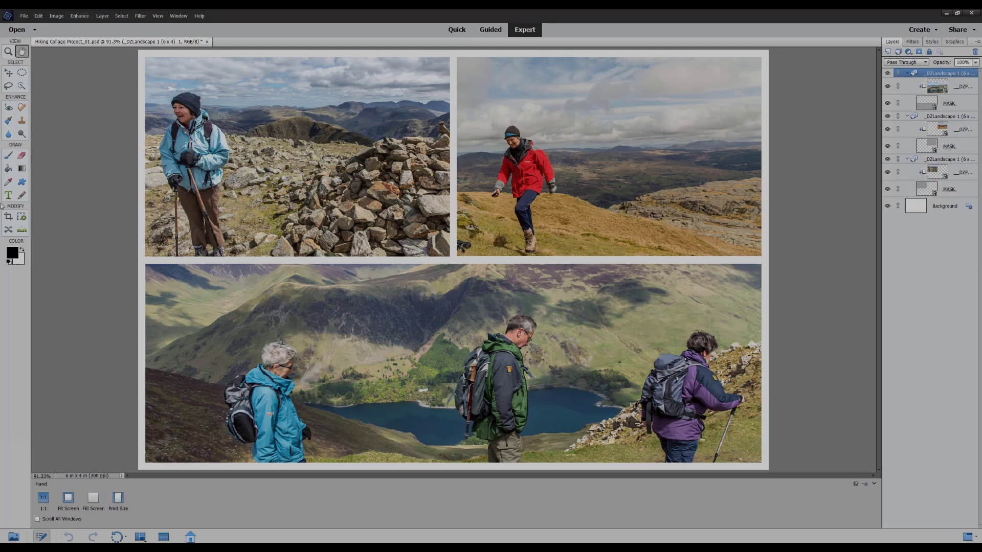
Step: Enlarge the canvas to 10 x 8 inches and select the Background layer
click(58, 18)
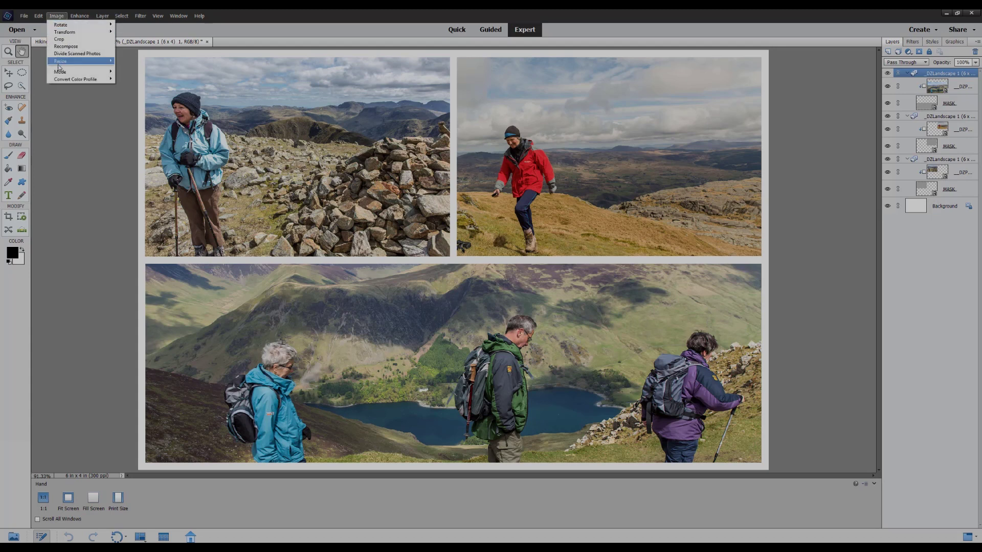
mouse_move(62, 62)
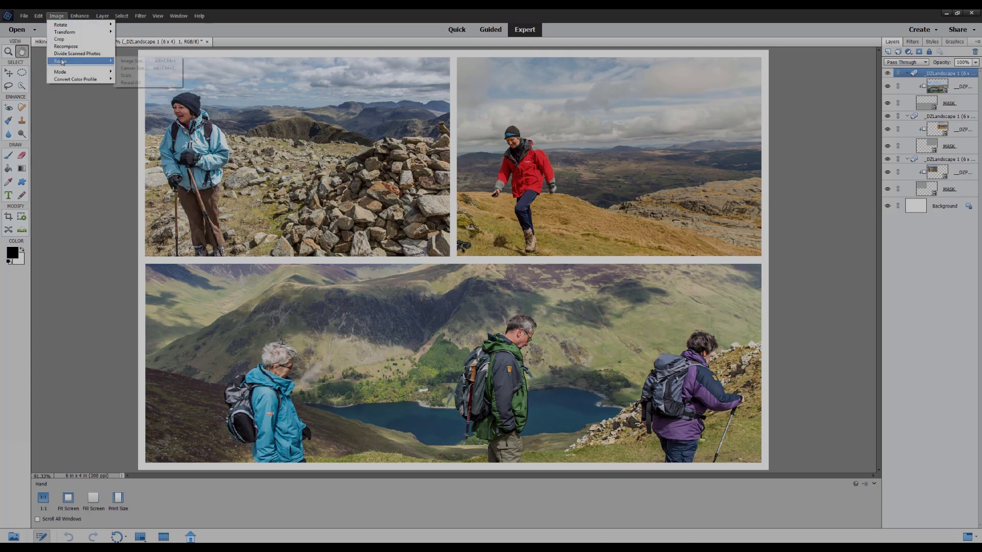
click(139, 70)
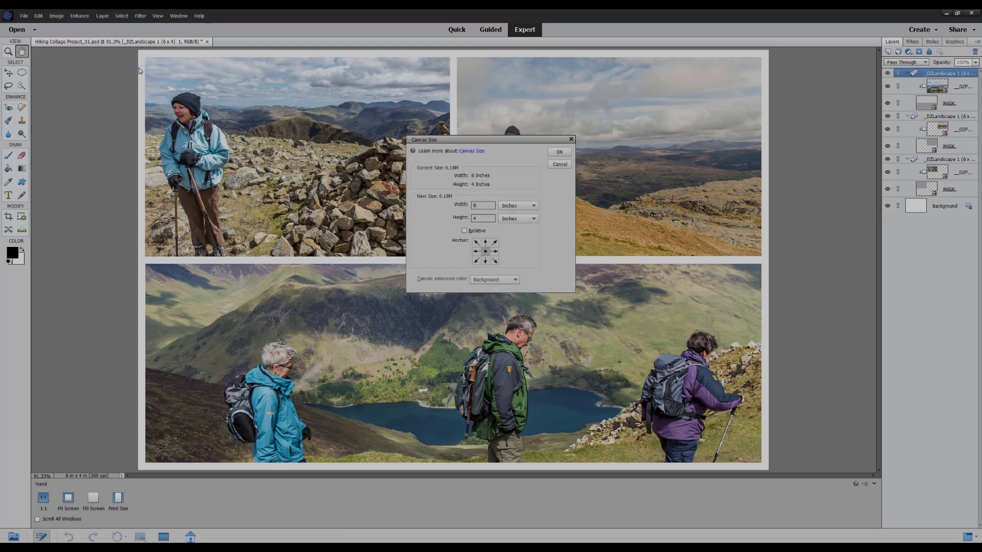
double_click(479, 205)
text(10)
key(Tab)
key(BackSpace)
text(8)
click(560, 152)
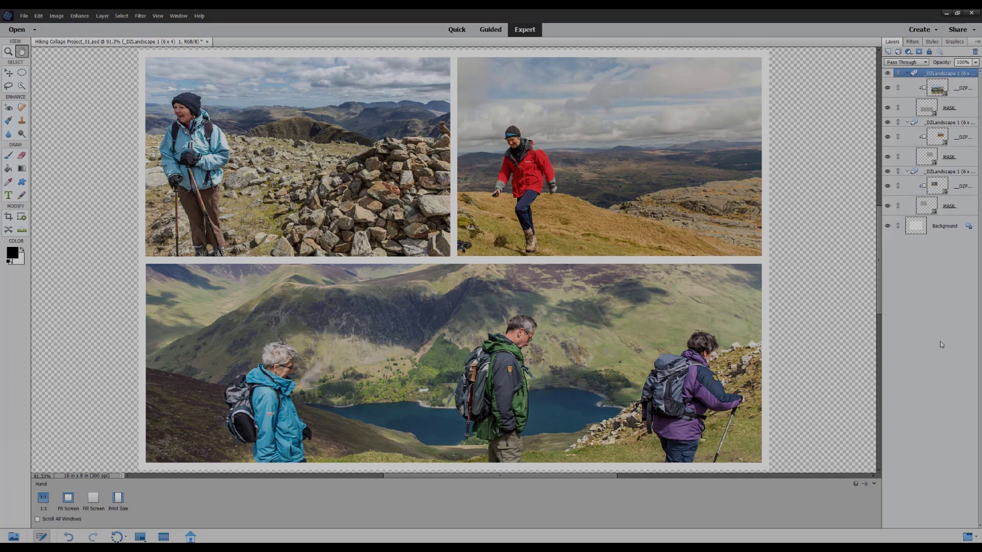
click(934, 229)
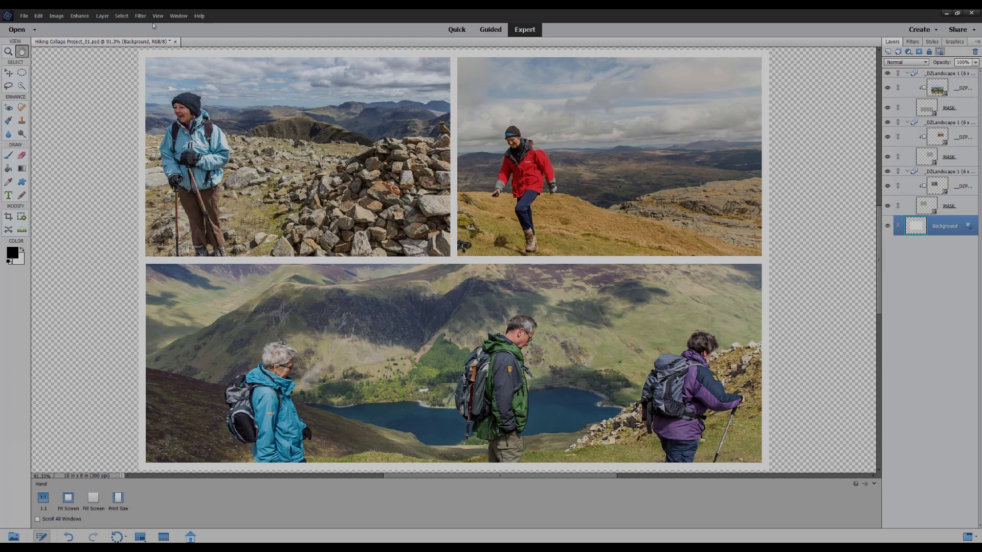
Step: Add a white (ffffff) Solid Color fill layer 'Color Fill 1' and zoom out to the whole page
click(102, 16)
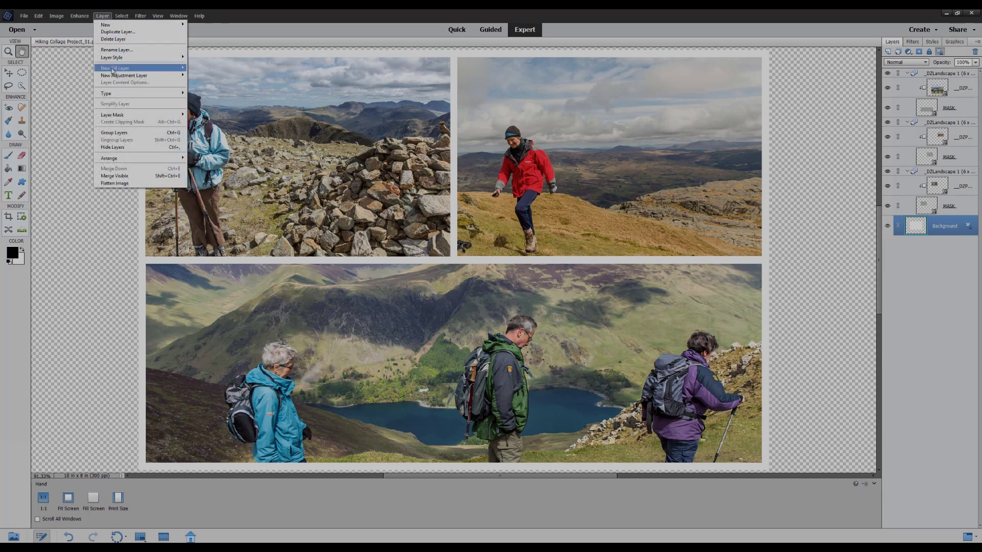
mouse_move(143, 68)
click(205, 73)
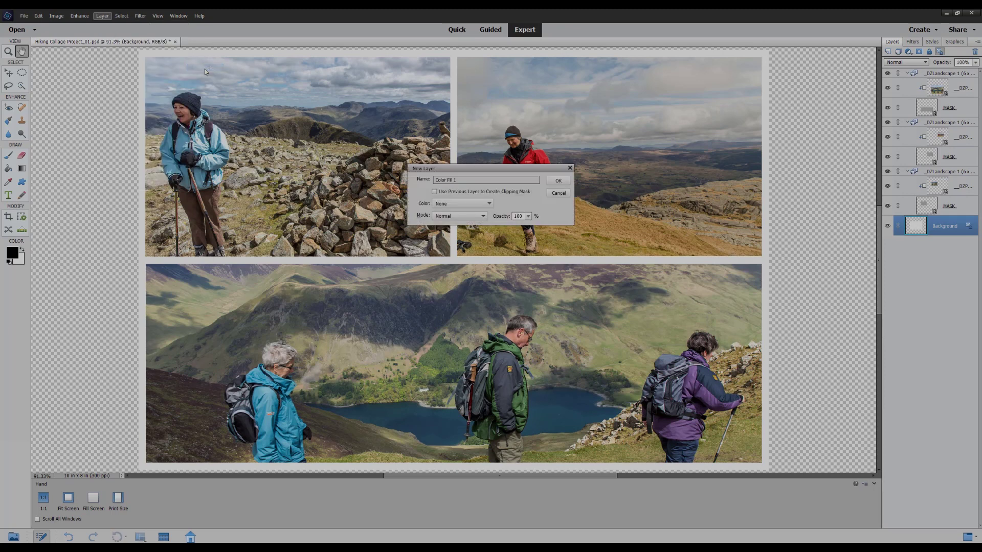
click(558, 181)
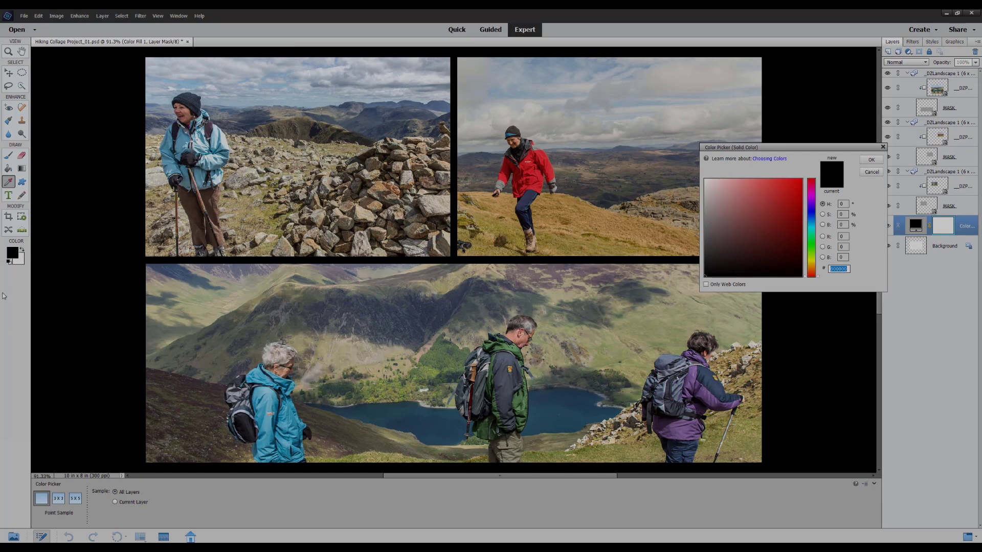
click(19, 258)
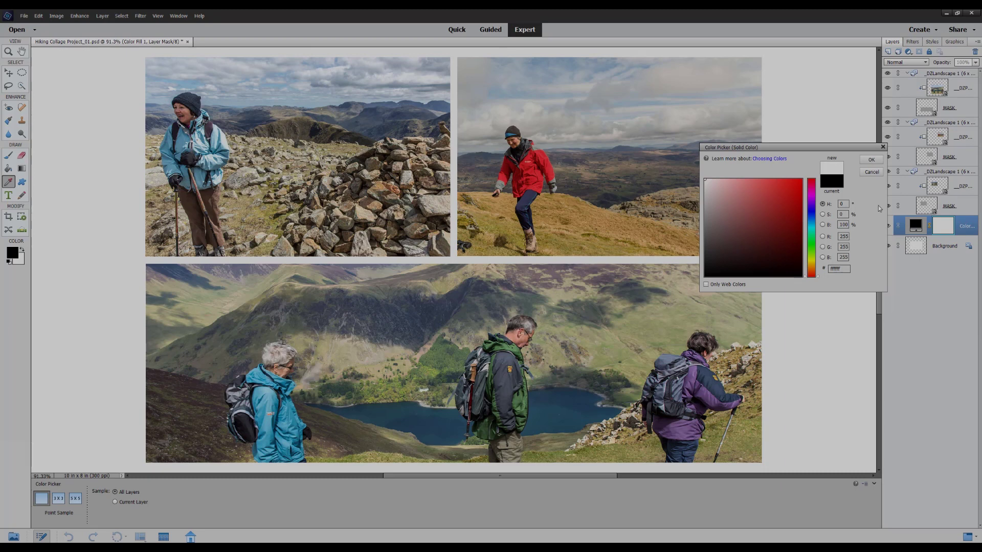
click(872, 160)
key(h)
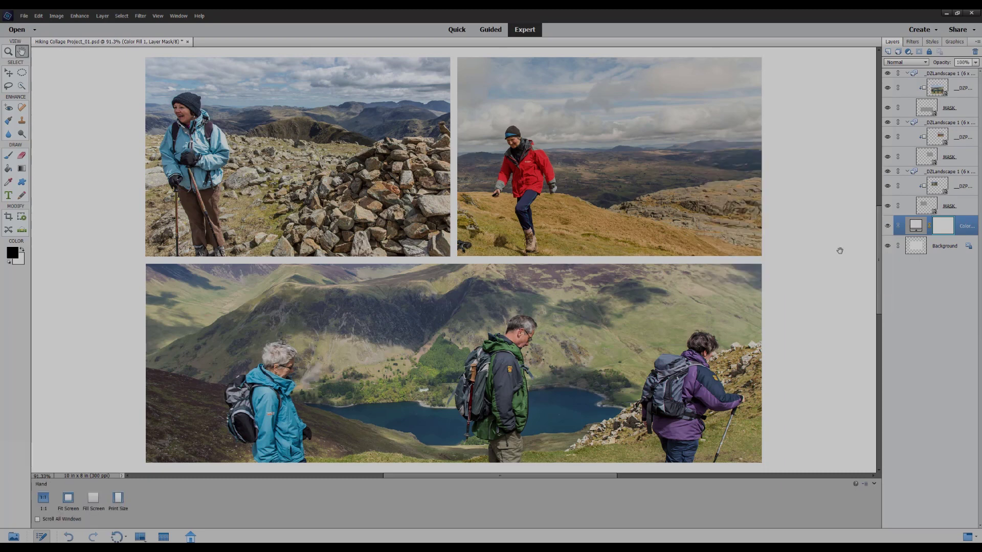
key(ctrl+minus)
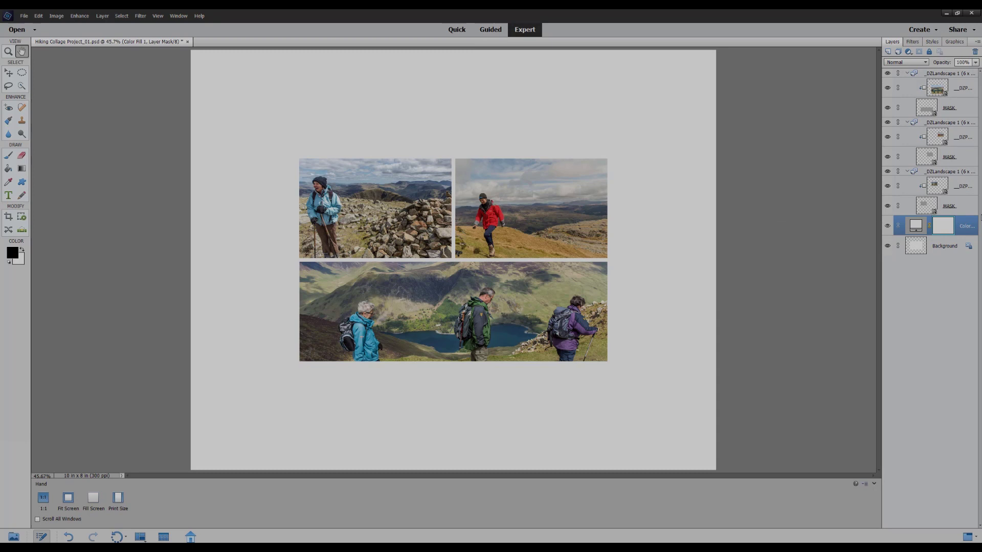
Step: Stretch the top-left photo's MASK up and left toward the page corner, trim its left edge, and commit
click(923, 207)
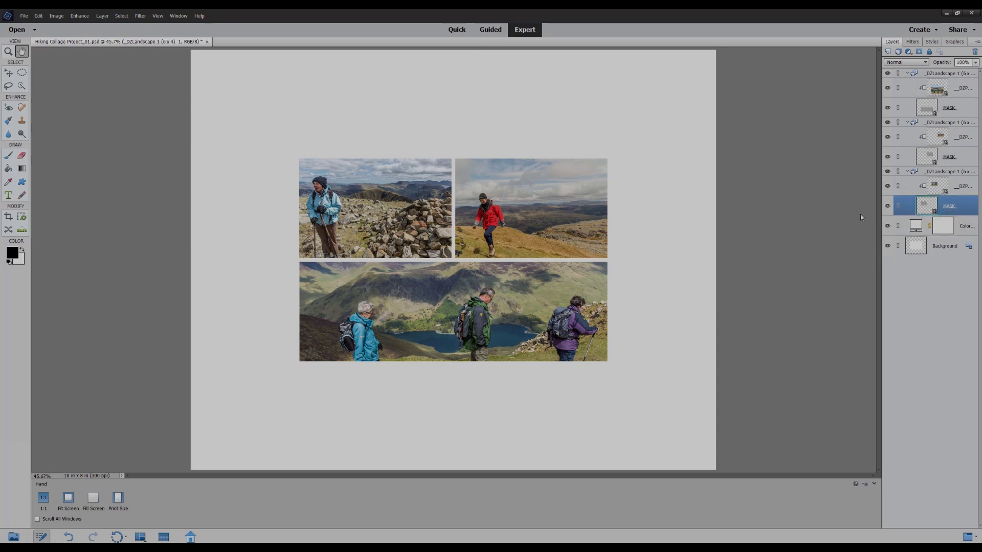
click(8, 72)
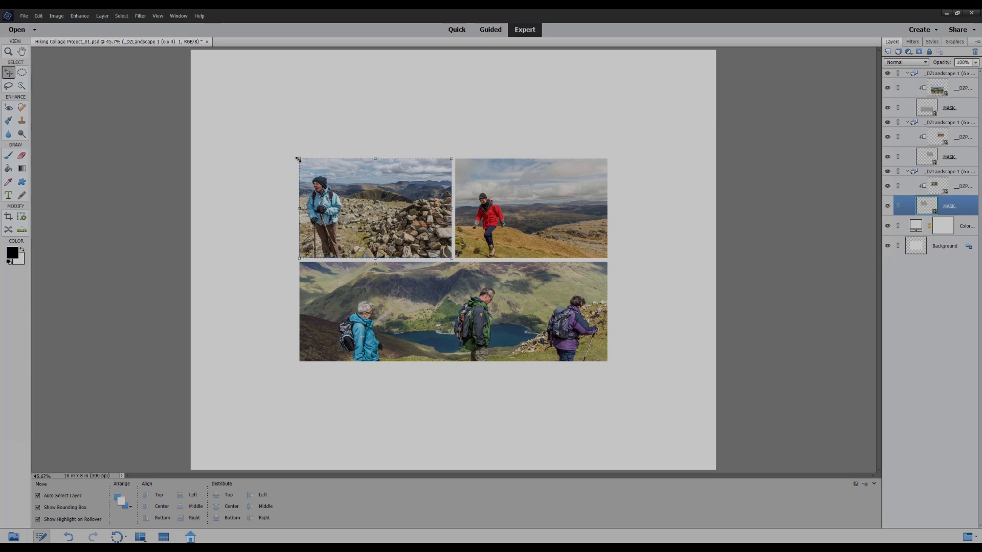
drag(299, 158, 232, 49)
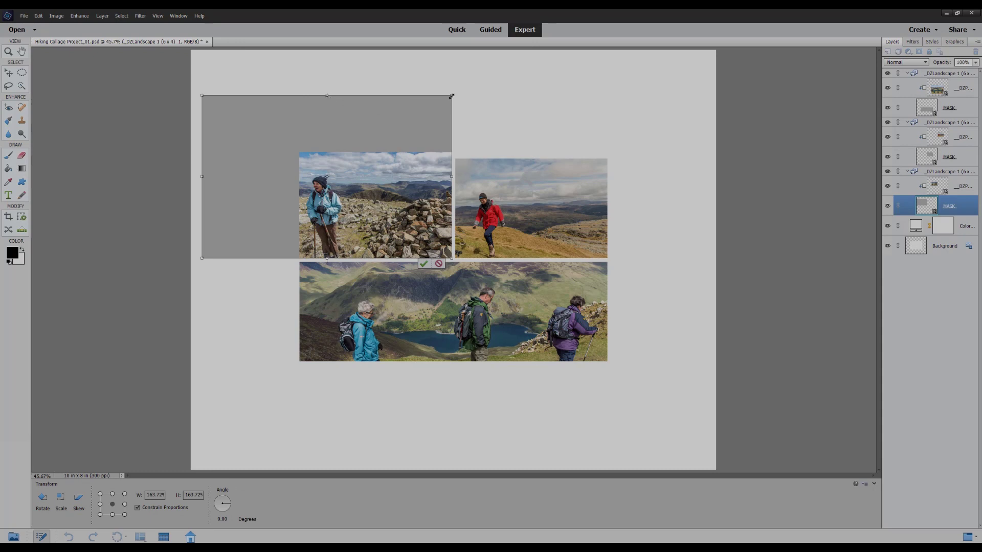
drag(452, 96, 457, 92)
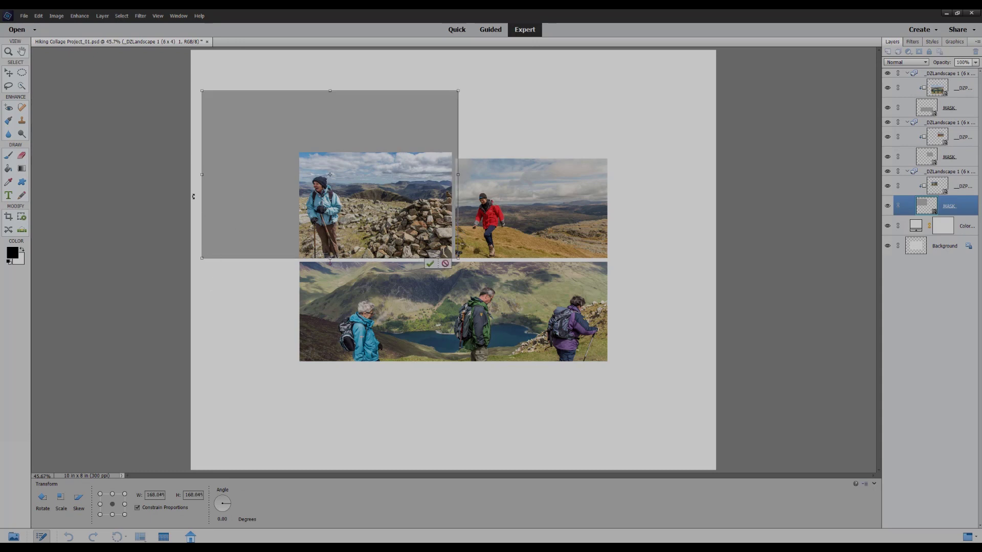
drag(202, 175, 211, 175)
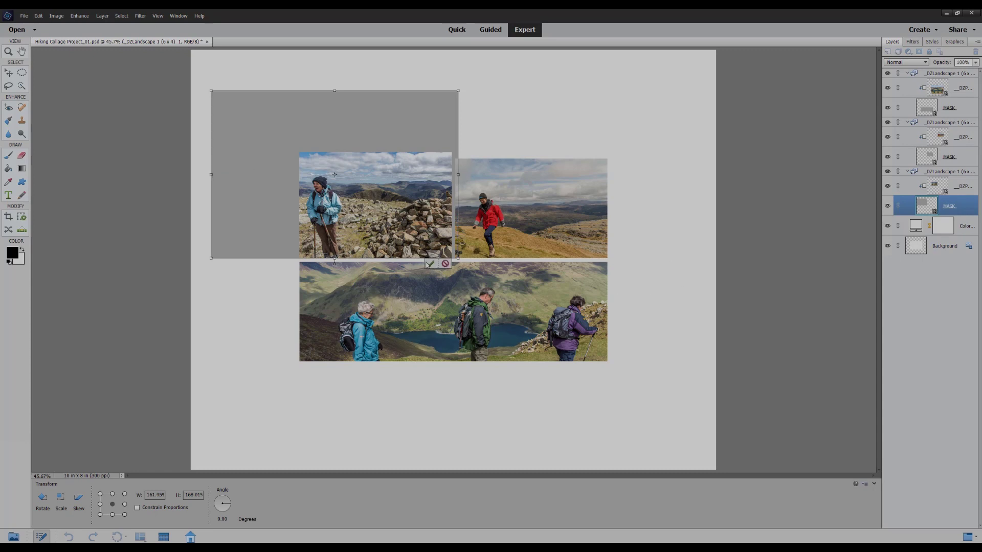
click(429, 264)
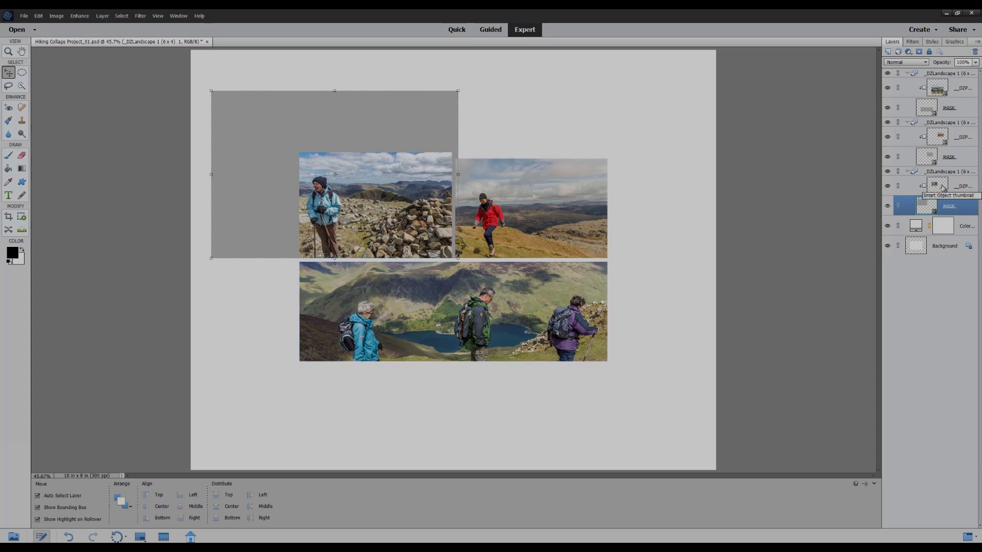
click(943, 189)
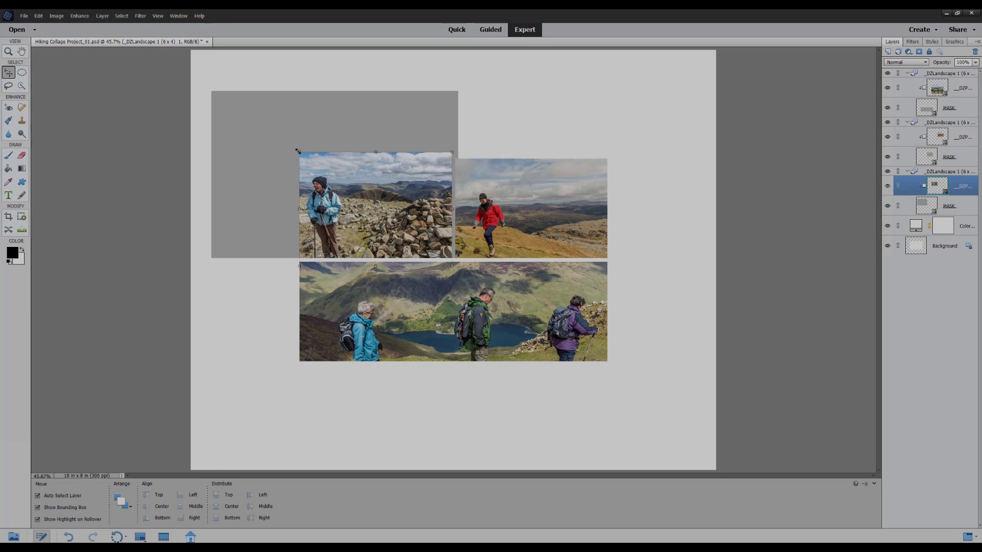
Step: Scale the blue-jacket photo to about 167% wide and 163% high within its mask, and commit
drag(299, 152, 209, 90)
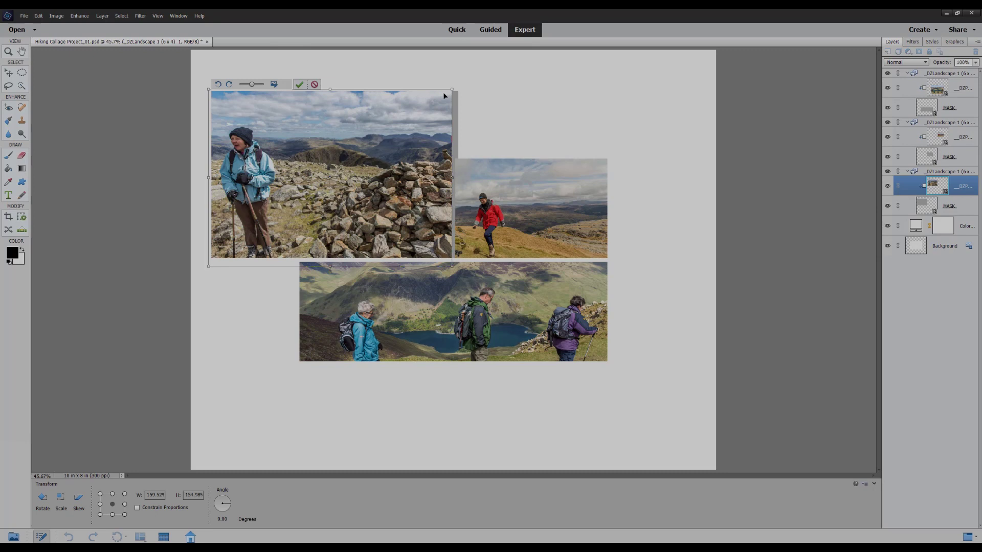
drag(452, 89, 465, 82)
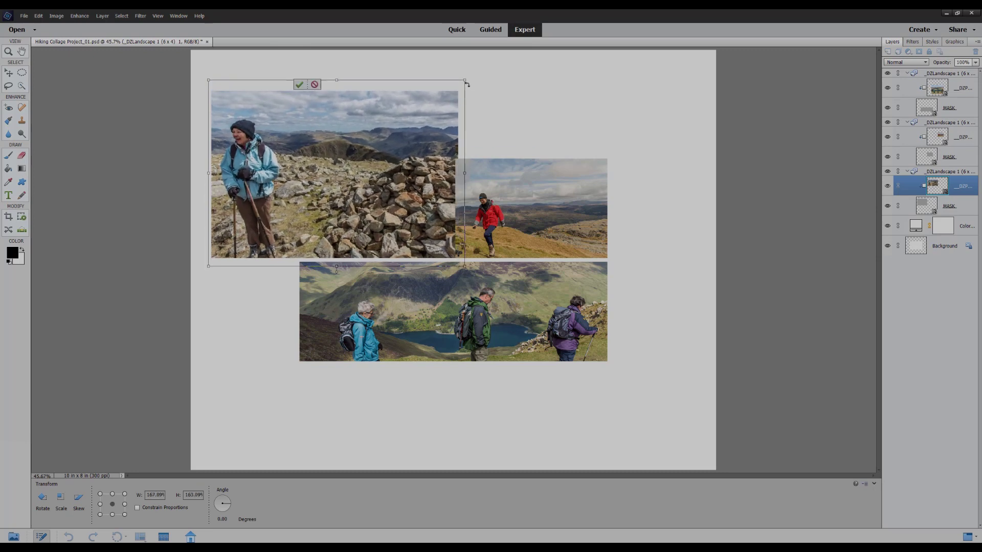
click(300, 85)
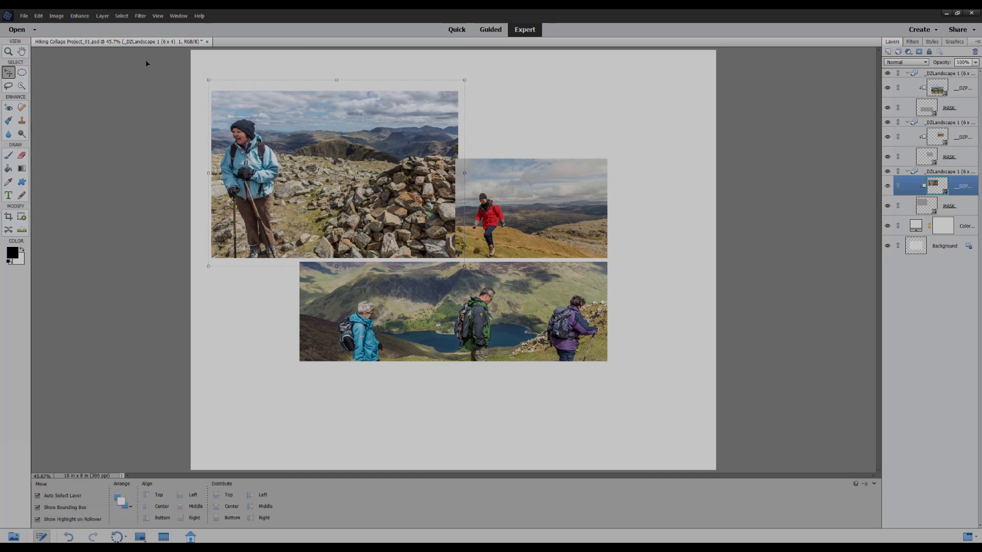
click(22, 52)
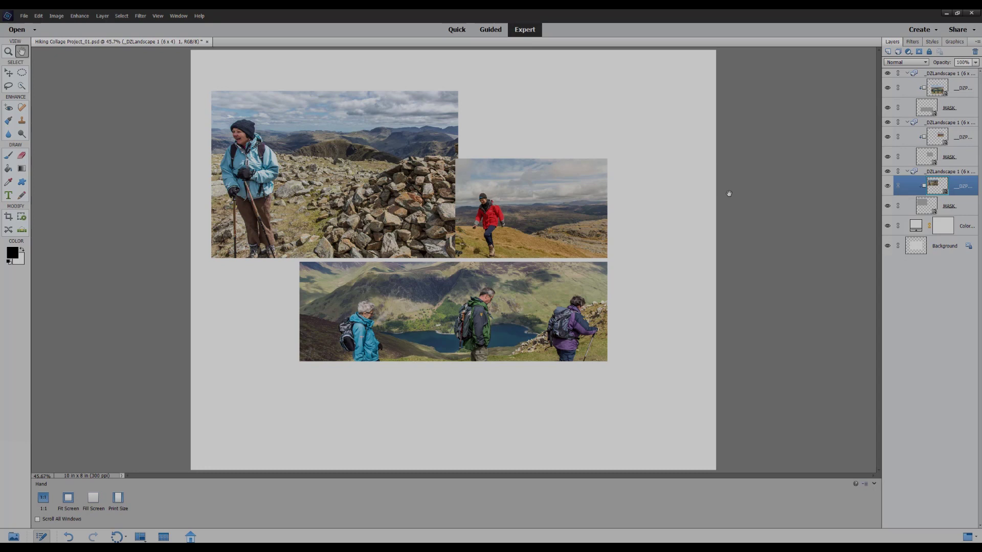
Step: Enlarge the red-jacket photo's MASK up and right, keeping its left edge clear of the first photo
click(934, 153)
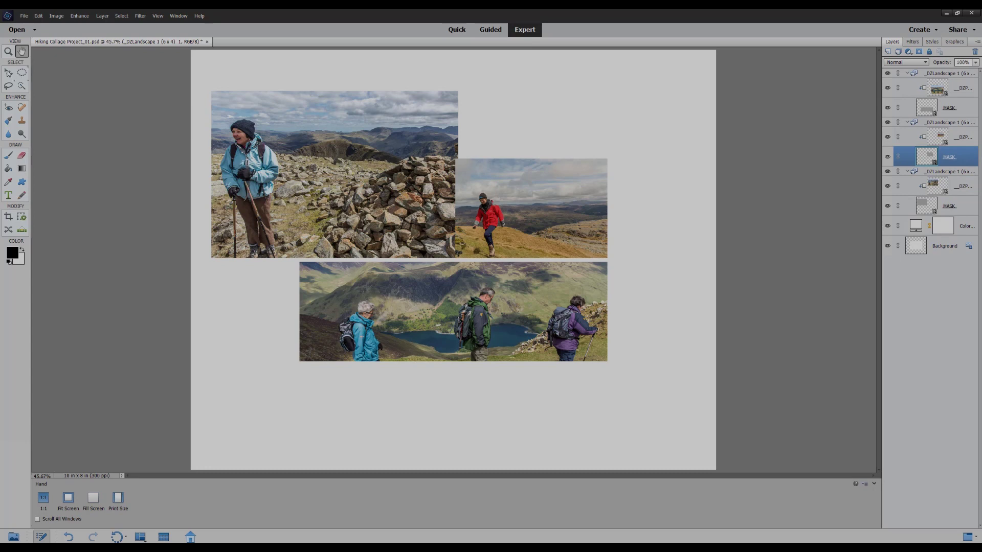
key(v)
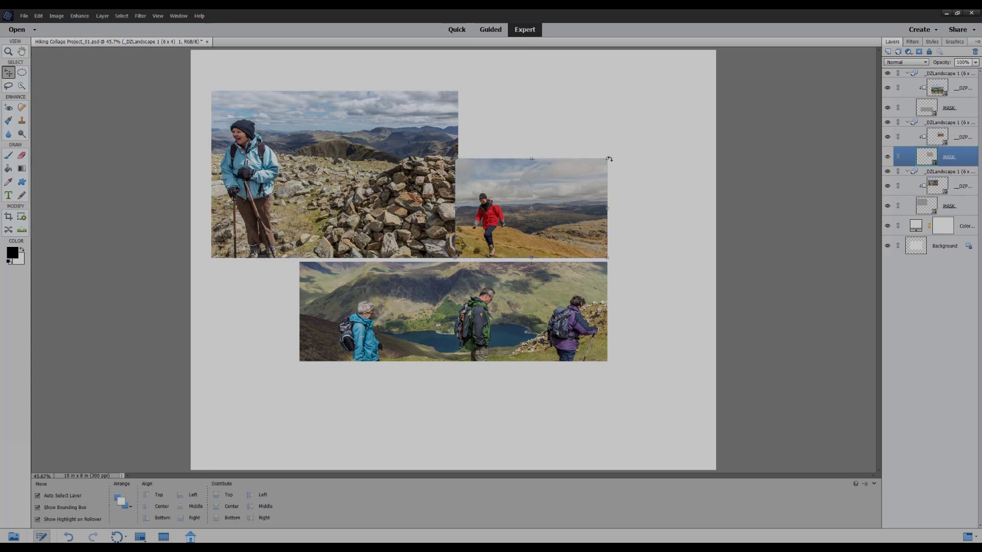
drag(608, 158, 640, 149)
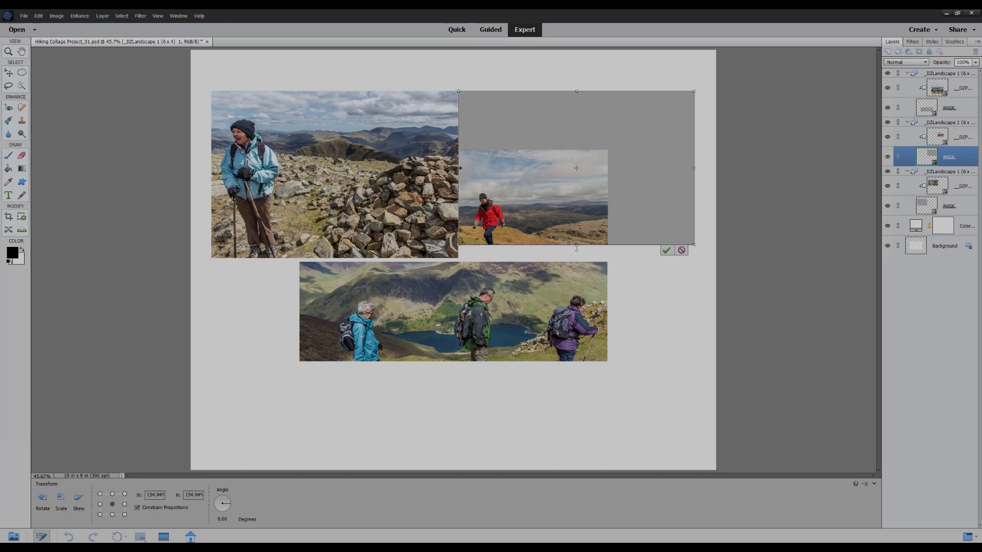
drag(460, 167, 463, 168)
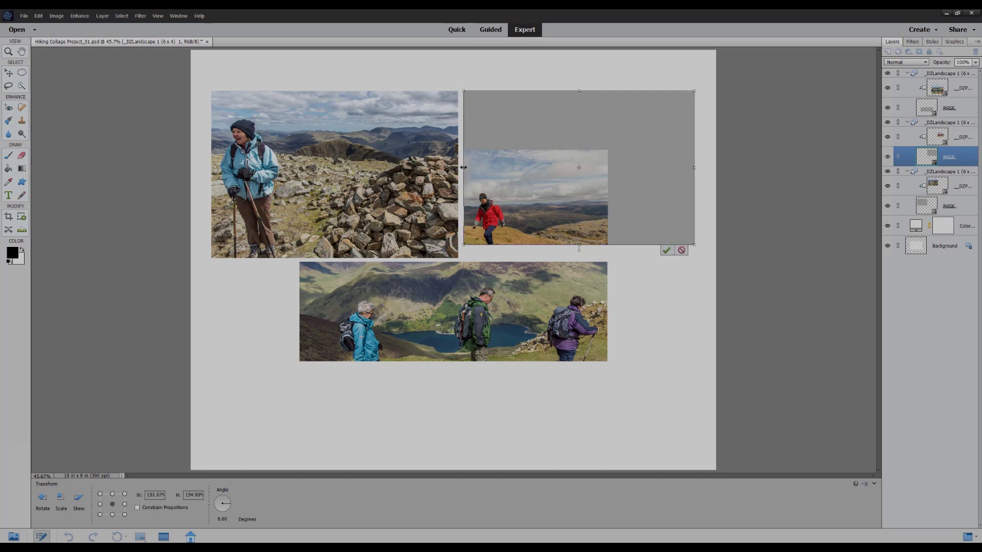
click(666, 250)
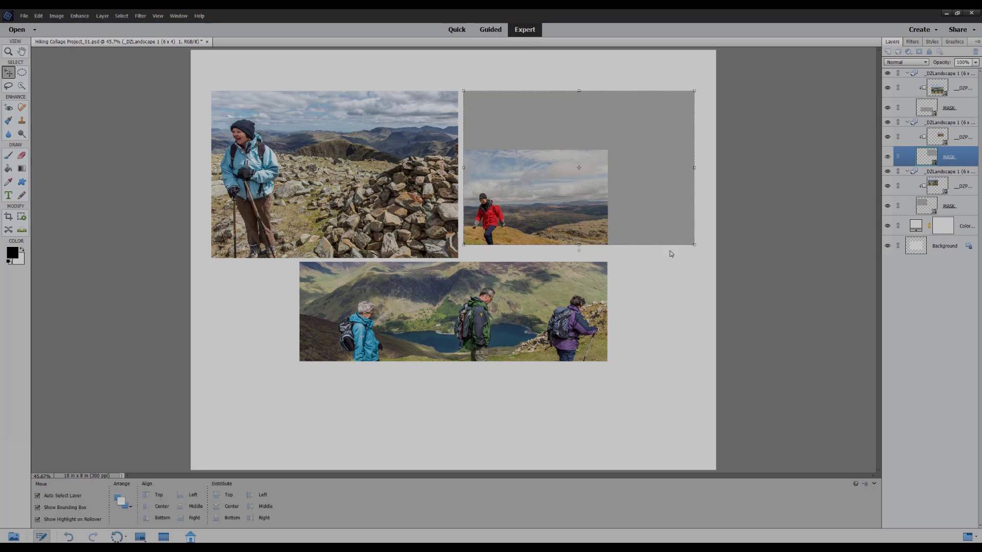
Step: Scale the red-jacket photo to about 162% so it fills its frame, and commit
click(939, 137)
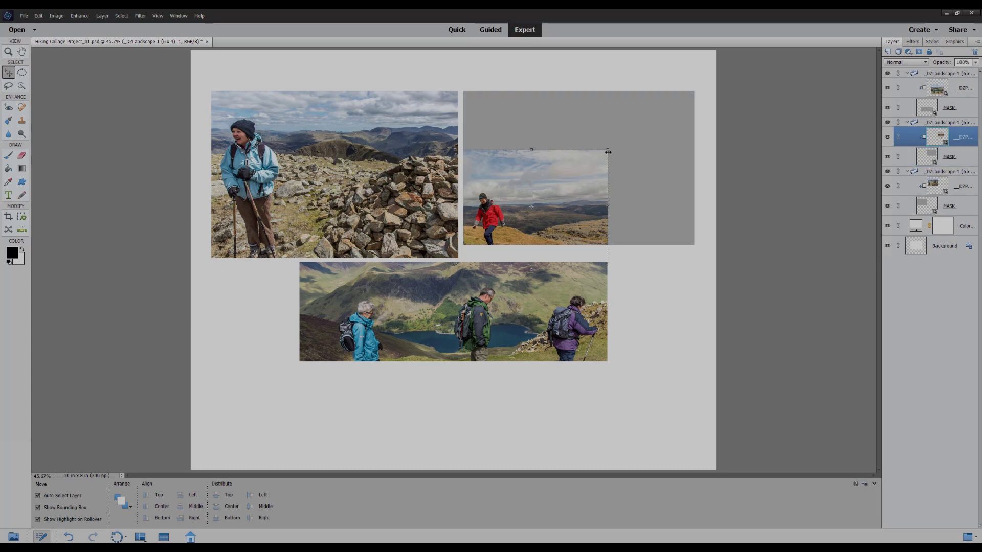
drag(609, 150, 705, 90)
click(553, 85)
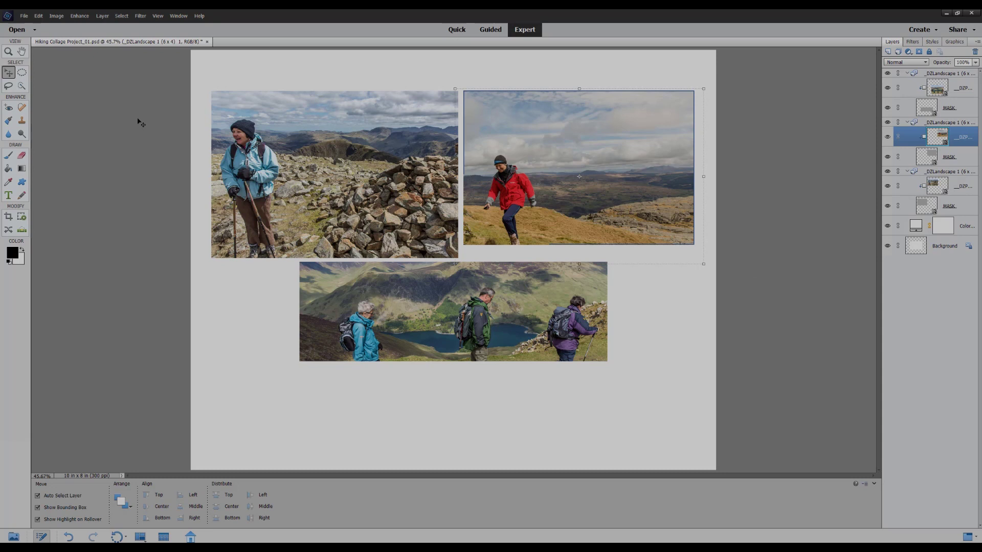
click(22, 51)
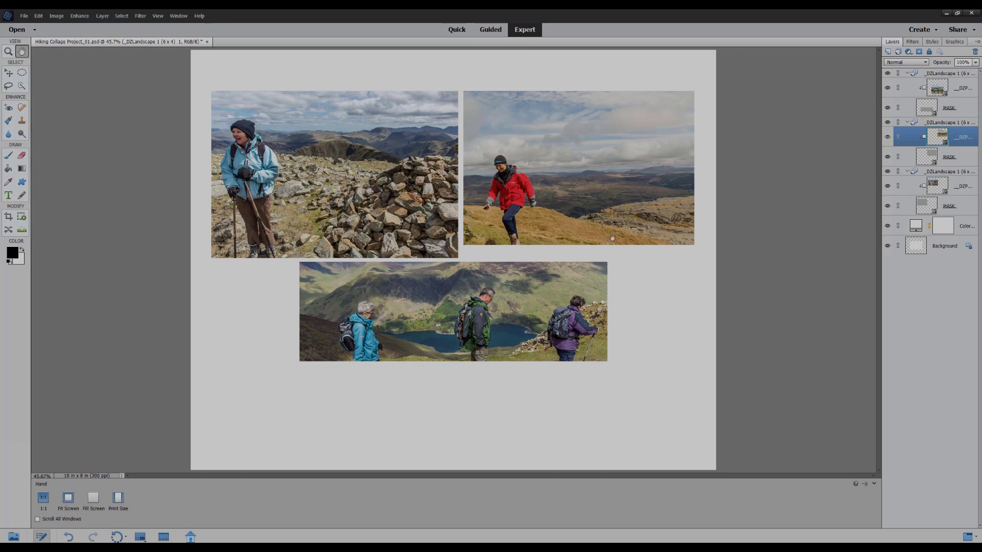
Step: Drag the bottom mask's corner and bottom handles out so the frame spans the page width and is taller
click(930, 106)
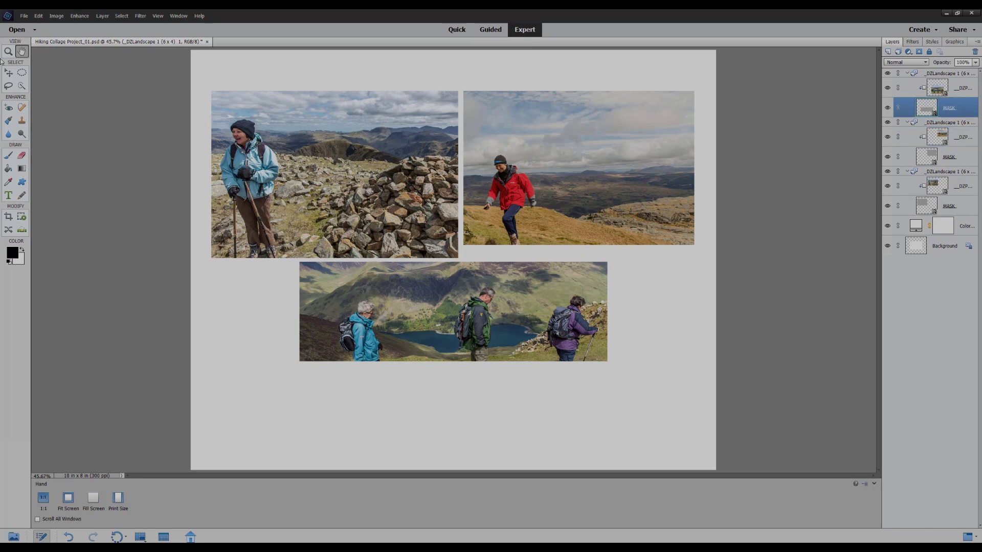
click(10, 74)
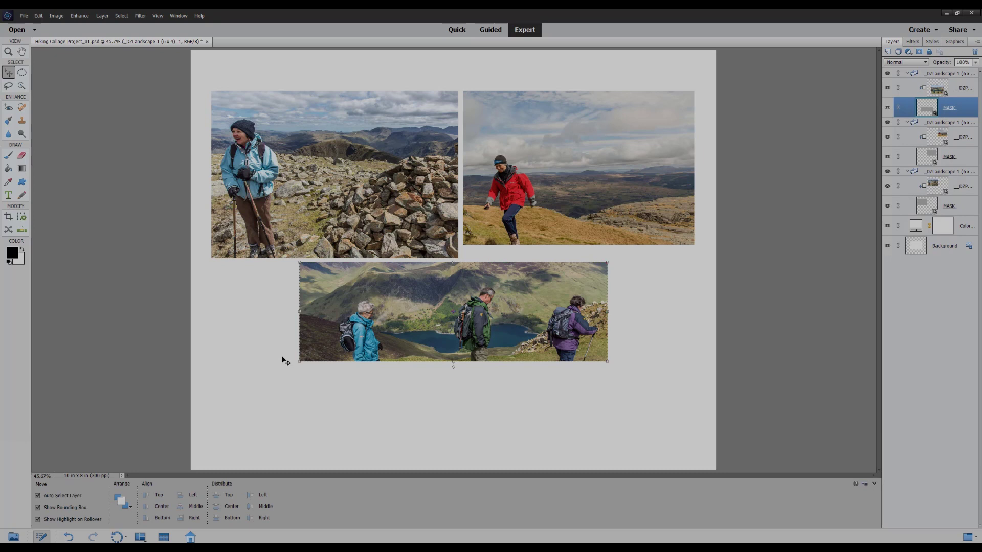
drag(300, 361, 211, 390)
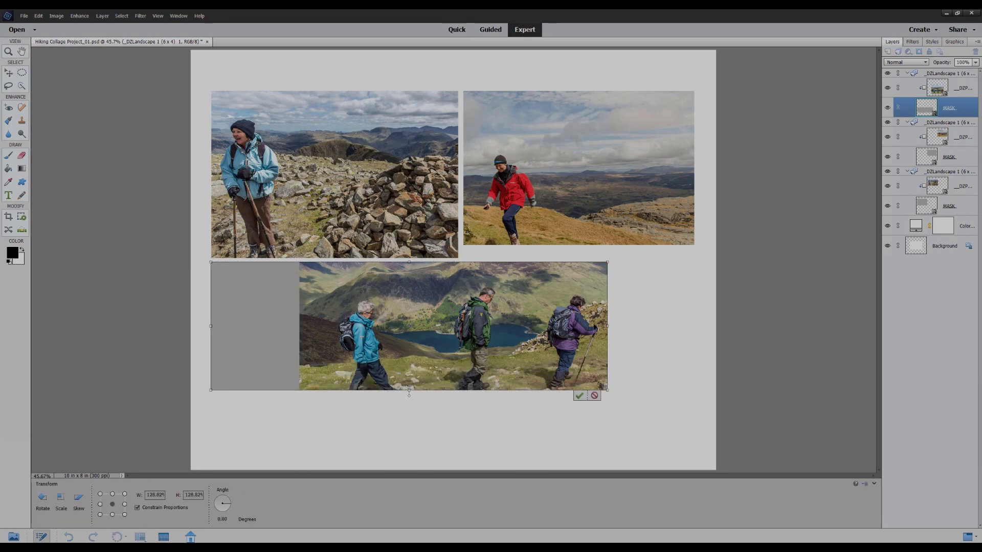
drag(609, 389, 692, 423)
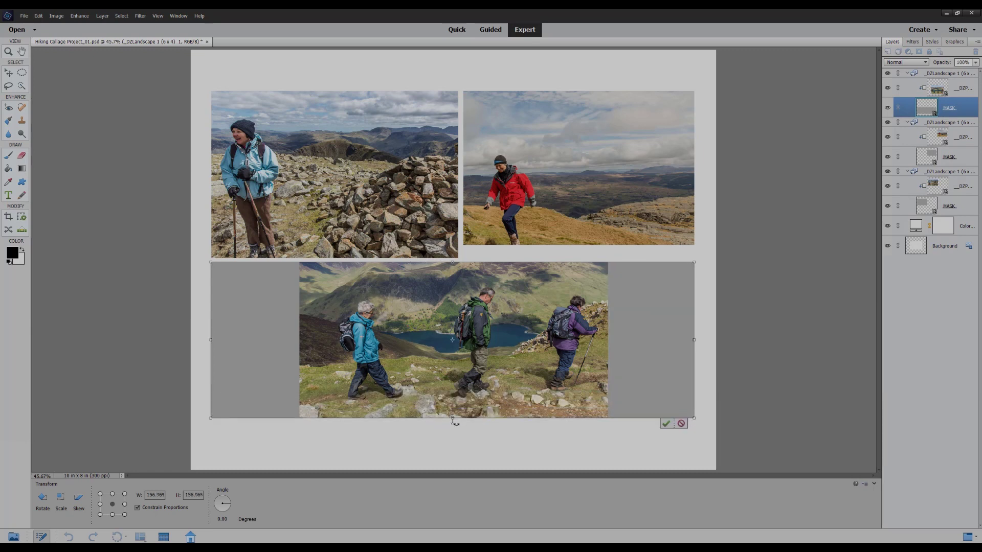
drag(452, 418, 450, 433)
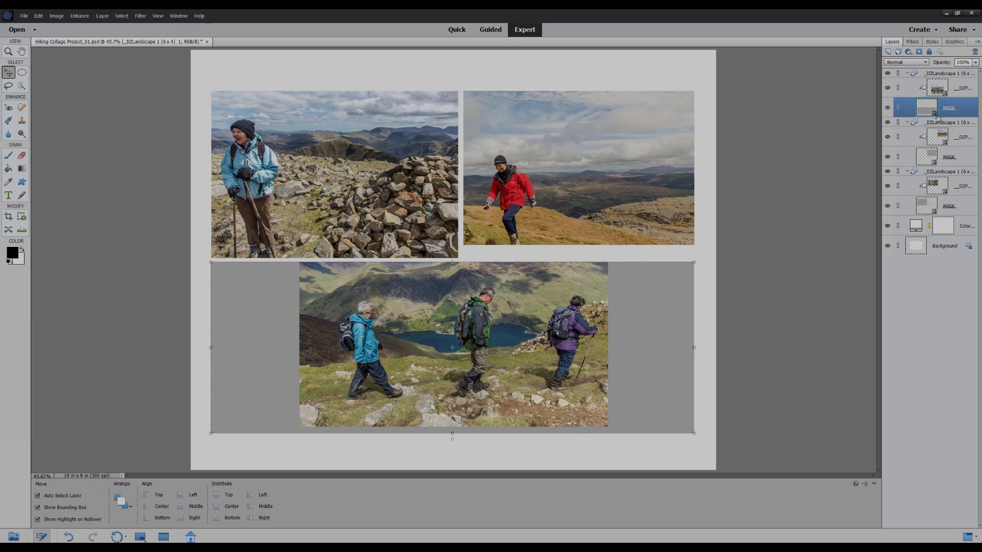
click(937, 87)
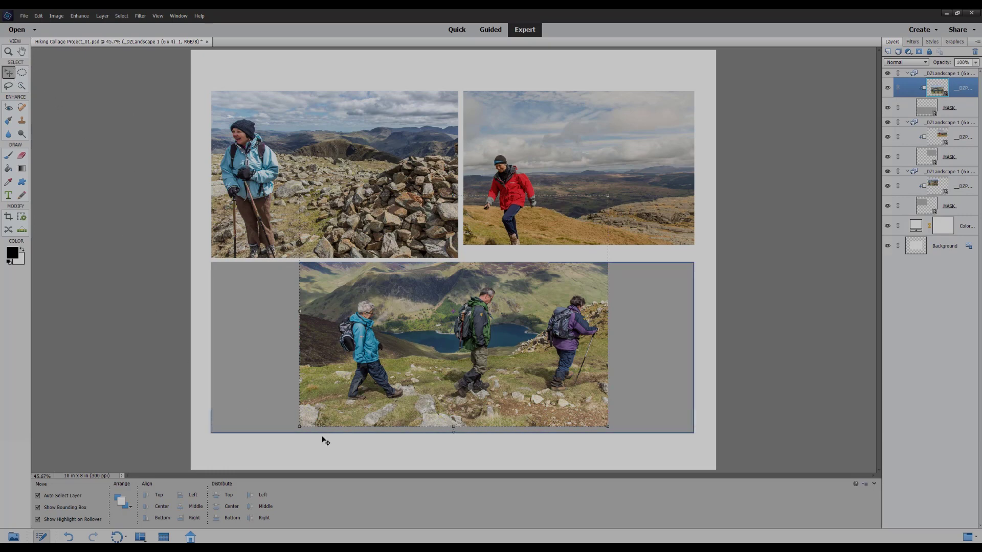
Step: Scale the three-walkers photo up from both corners, shift it down, and commit it inside its frame
click(298, 427)
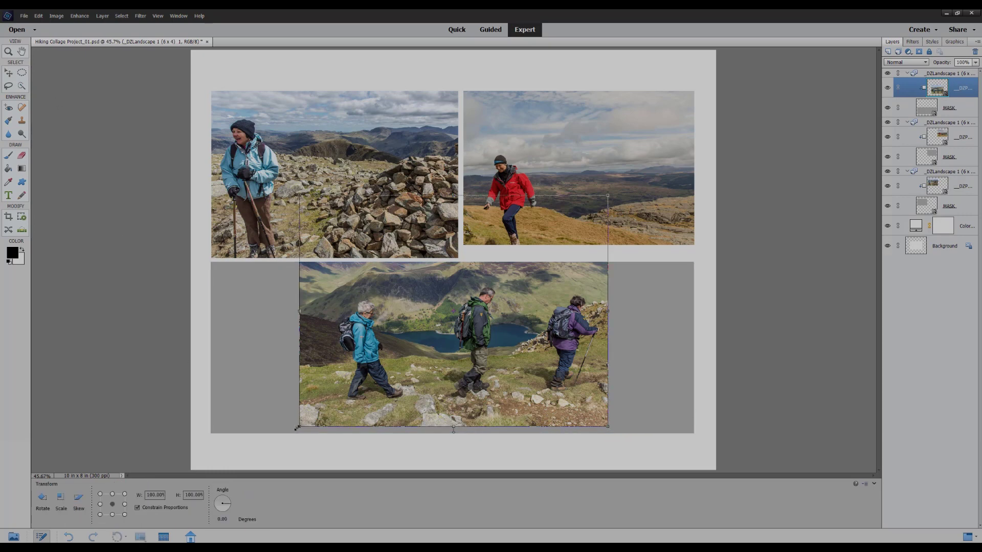
drag(297, 428, 204, 441)
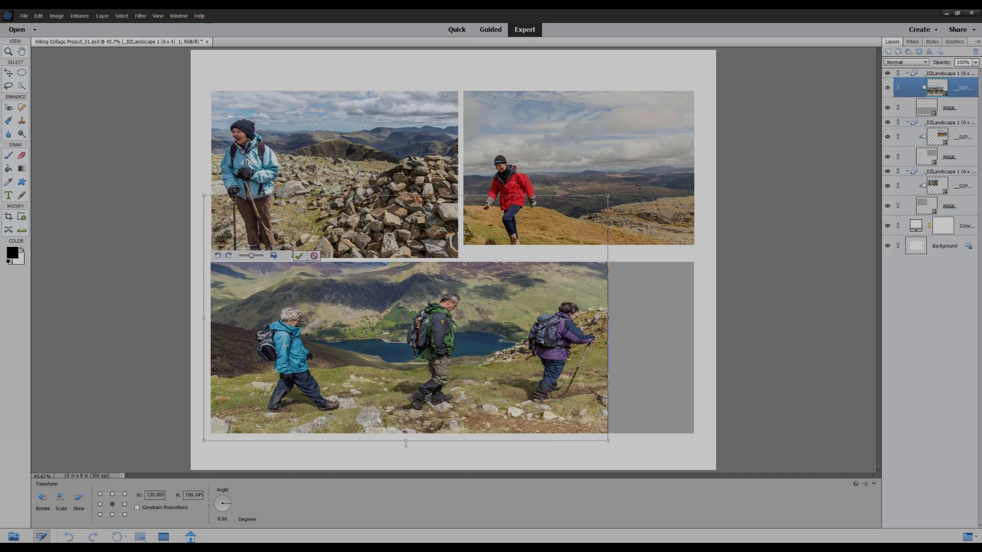
drag(608, 196, 713, 151)
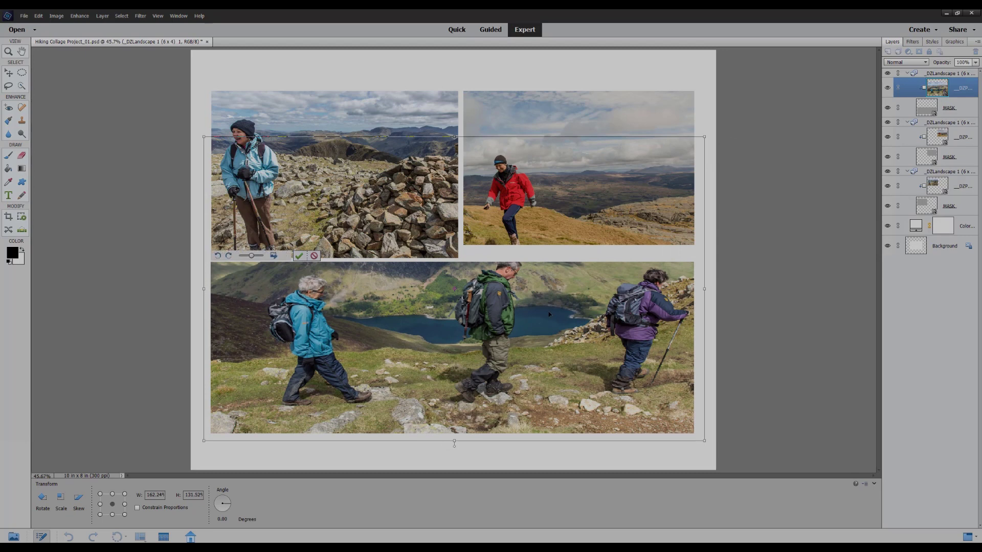
drag(541, 303, 541, 317)
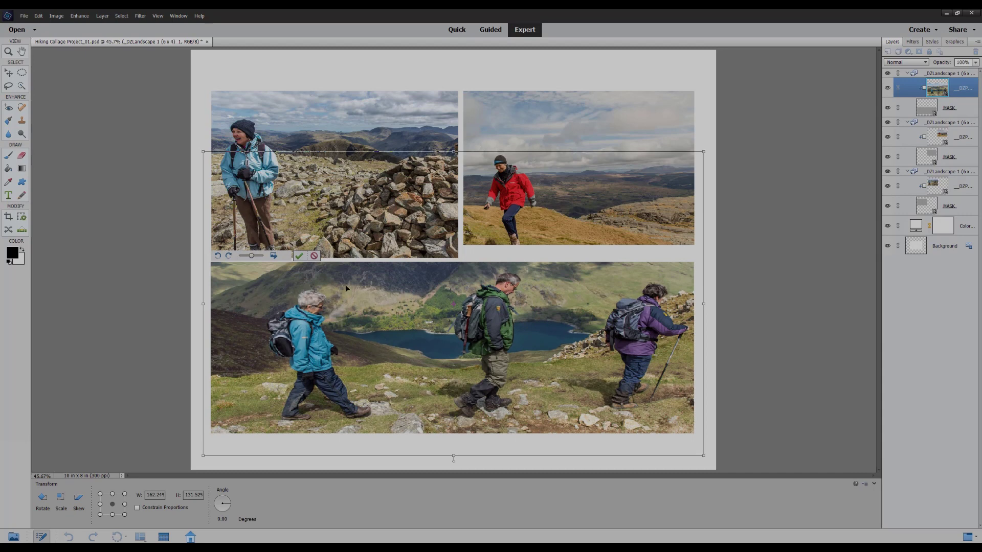
click(299, 255)
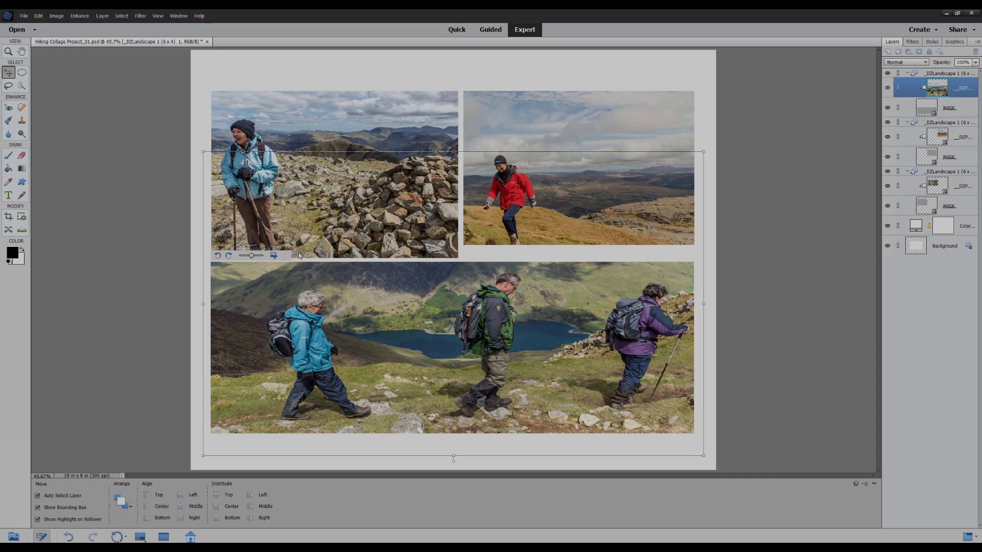
click(23, 51)
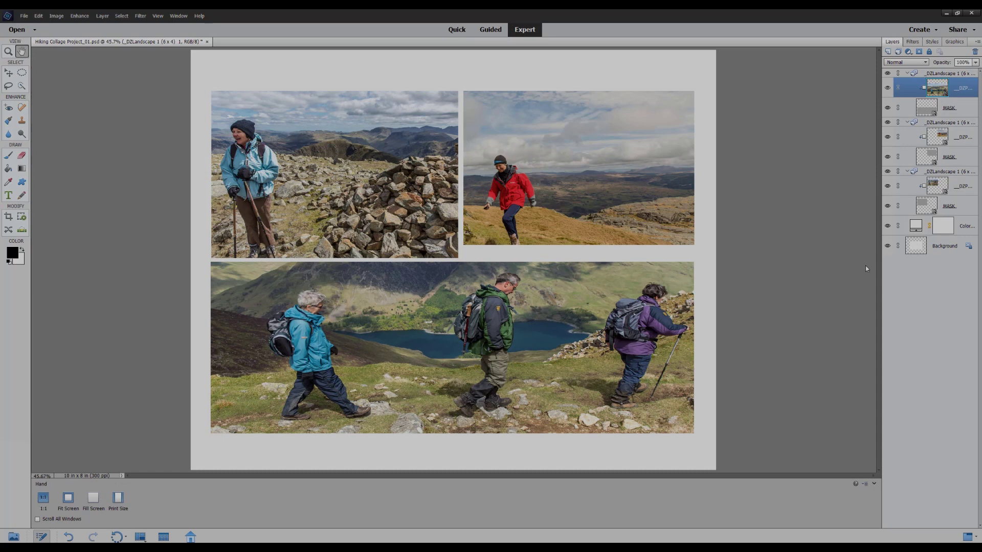
Step: Shrink the upper-left photo's mask frame inward to about 94% and commit the change
click(934, 209)
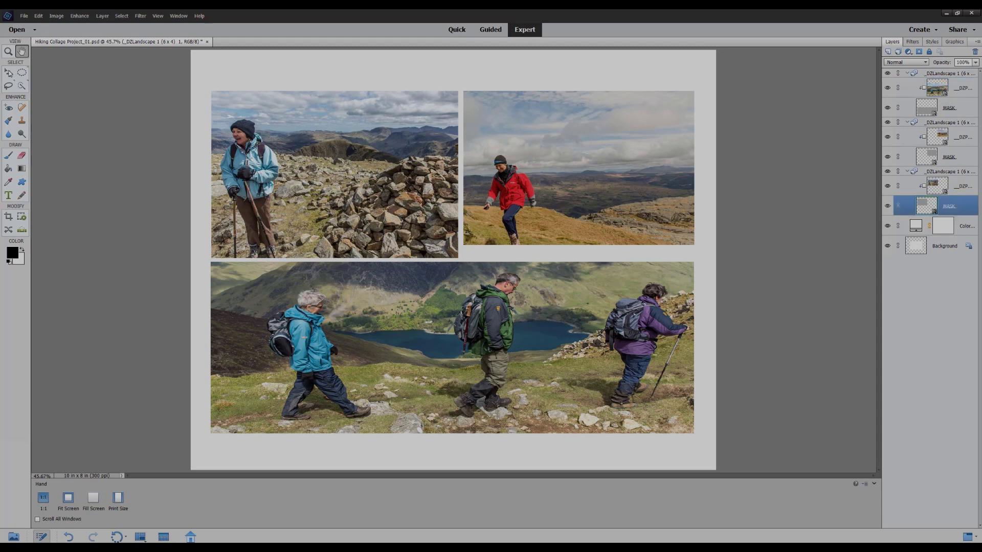
click(8, 73)
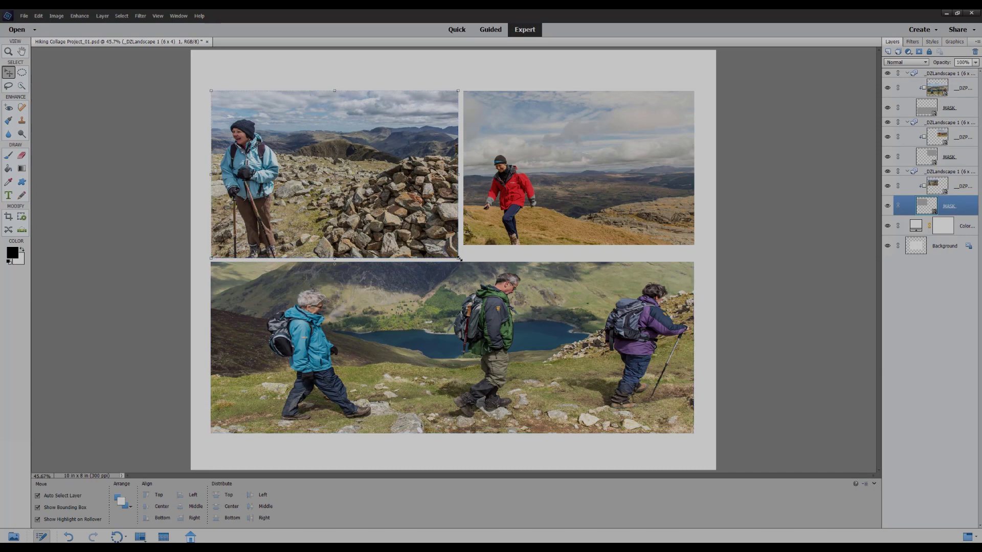
mouse_move(459, 259)
mouse_down()
mouse_move(457, 246)
mouse_move(449, 252)
mouse_up()
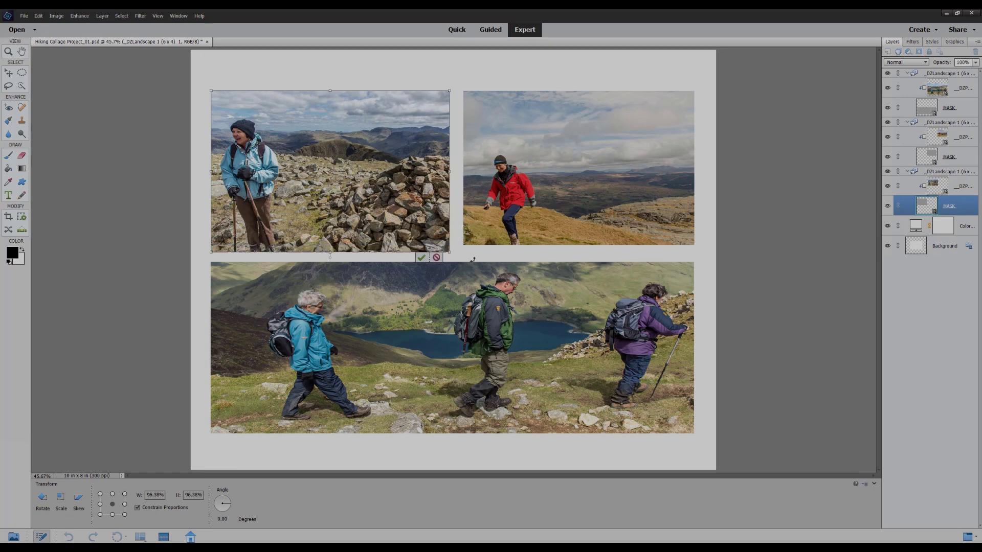
drag(449, 251, 444, 247)
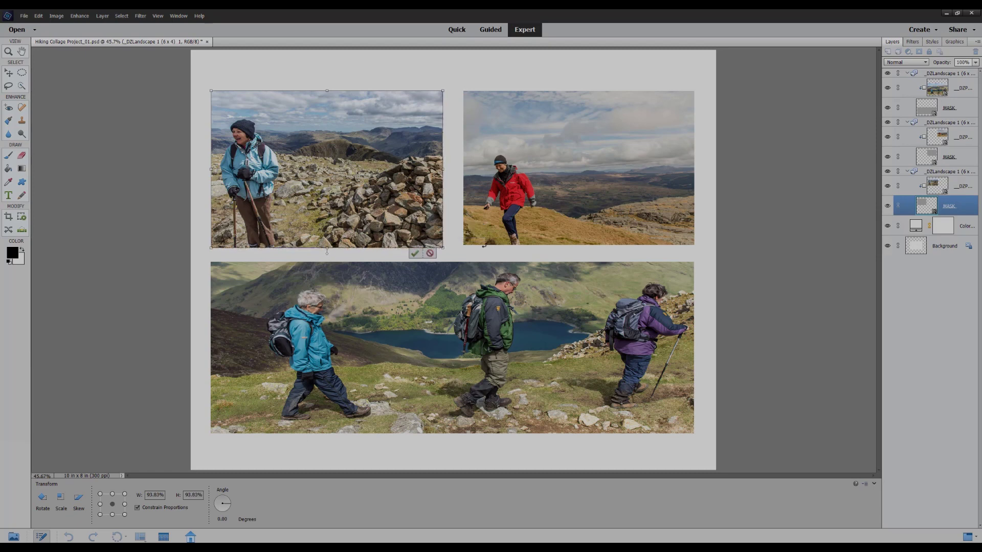
click(416, 253)
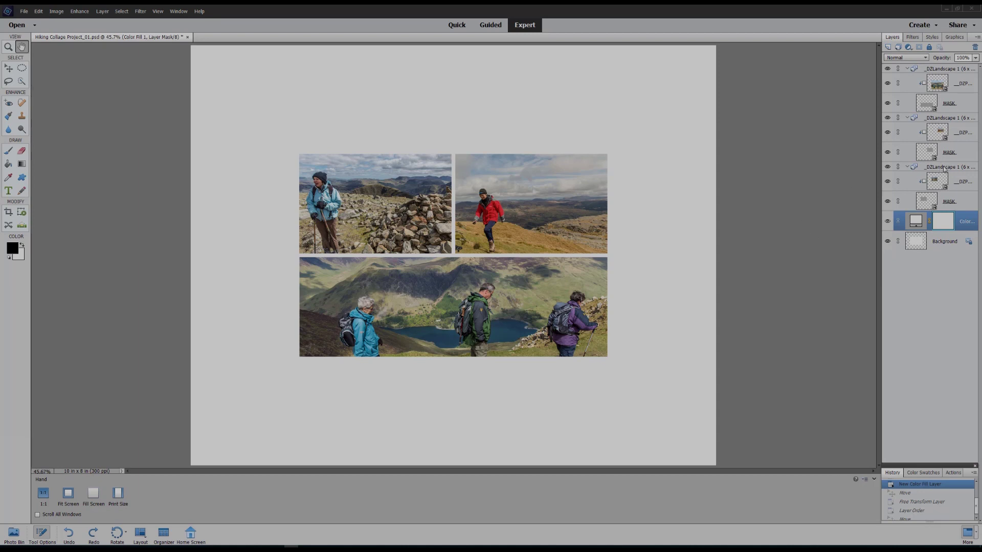
Step: Enlarge the top-left photo toward the canvas's upper-left corner and commit it
click(943, 168)
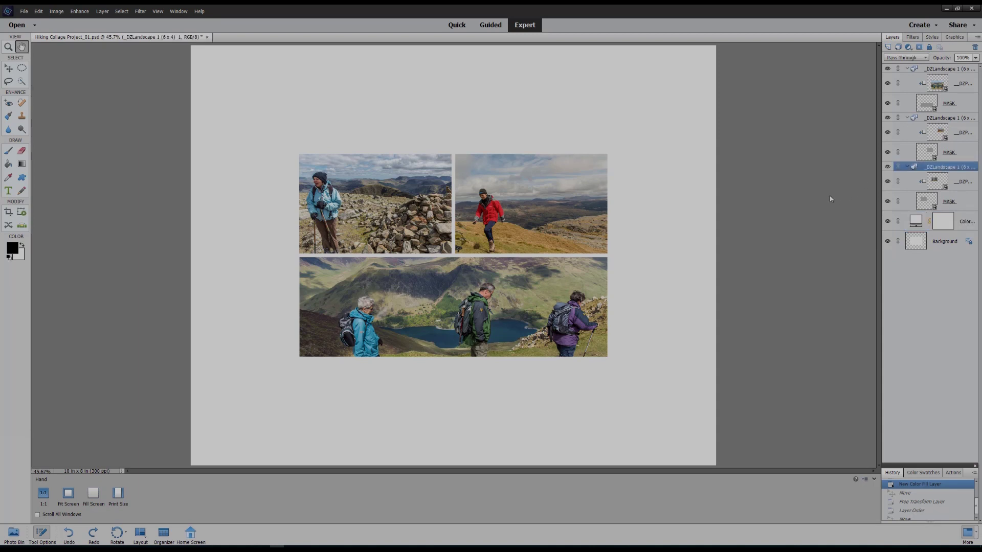
click(9, 68)
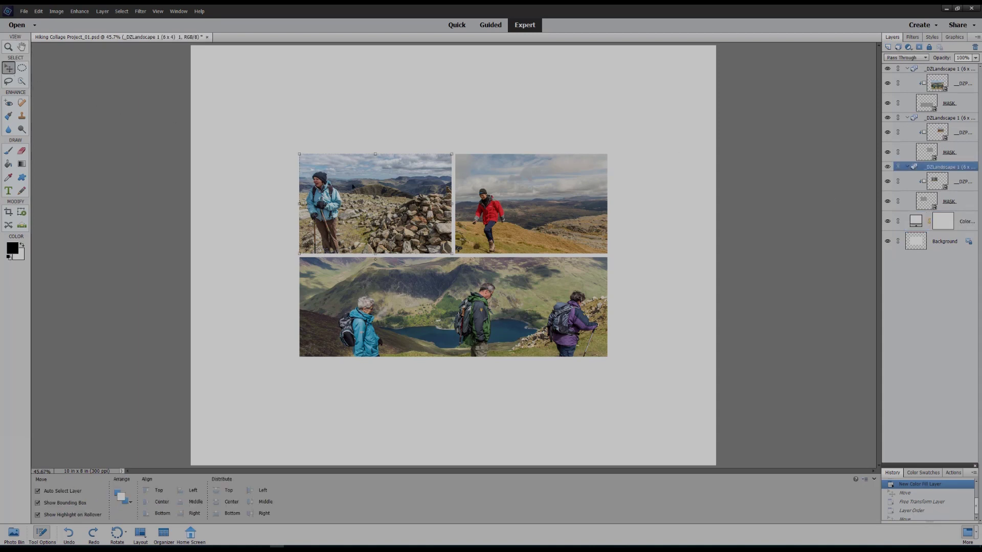
drag(452, 253, 438, 207)
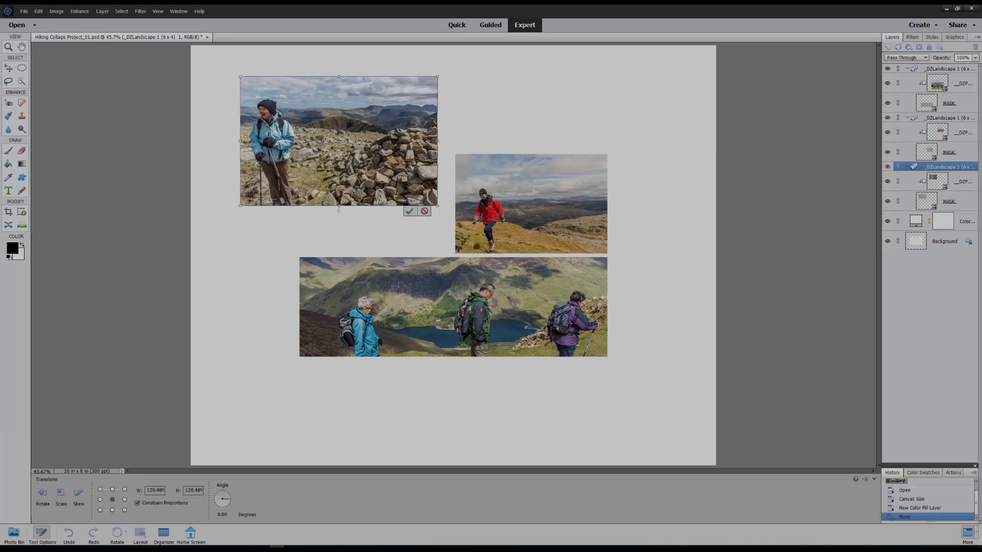
click(410, 211)
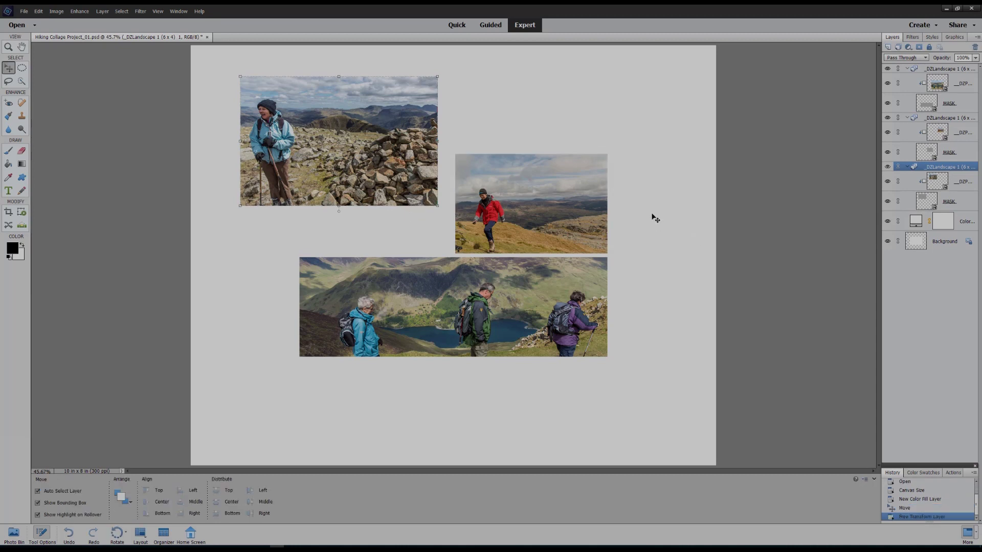
Step: Move the red-jacket photo to the top right and enlarge it to about 122%
click(933, 119)
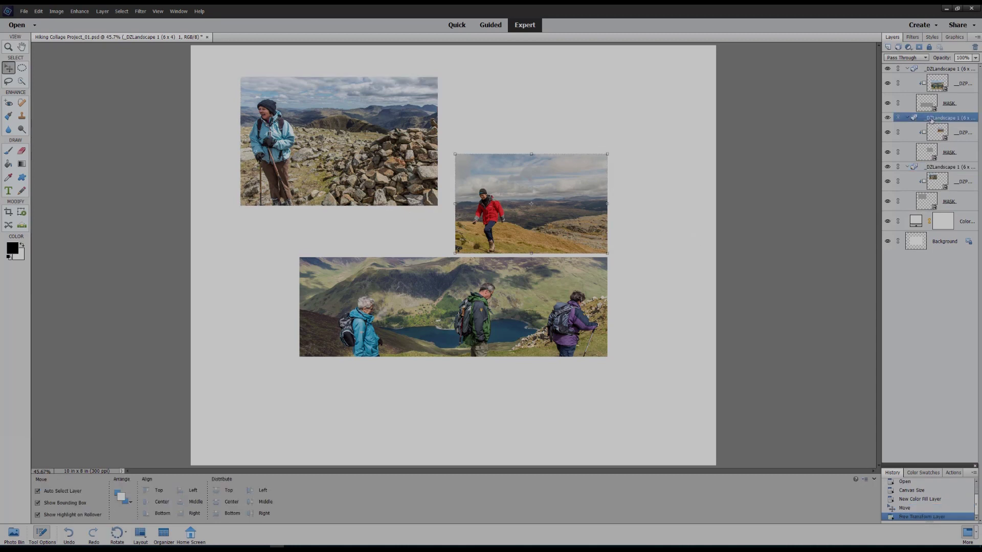
drag(548, 212, 577, 152)
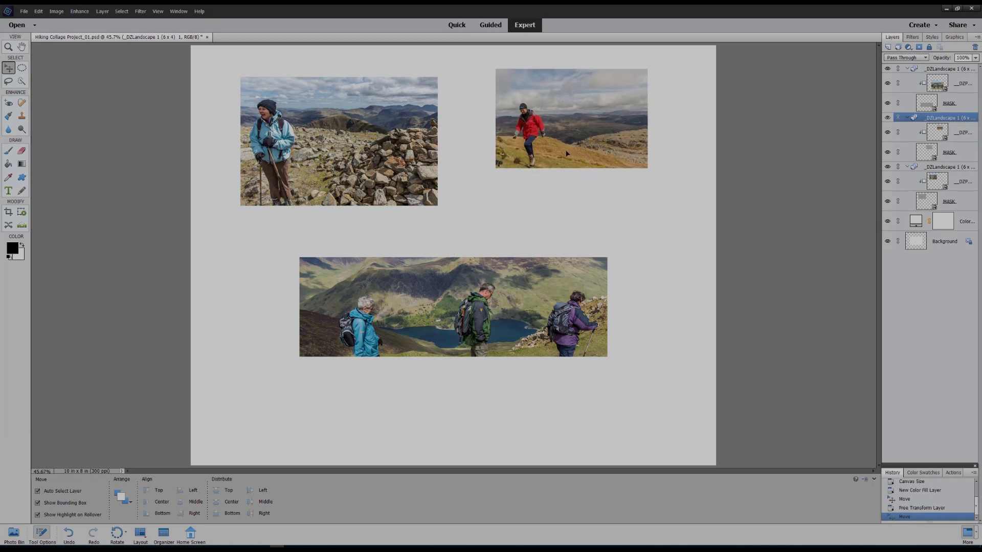
drag(495, 169, 457, 204)
drag(649, 190, 670, 205)
click(640, 210)
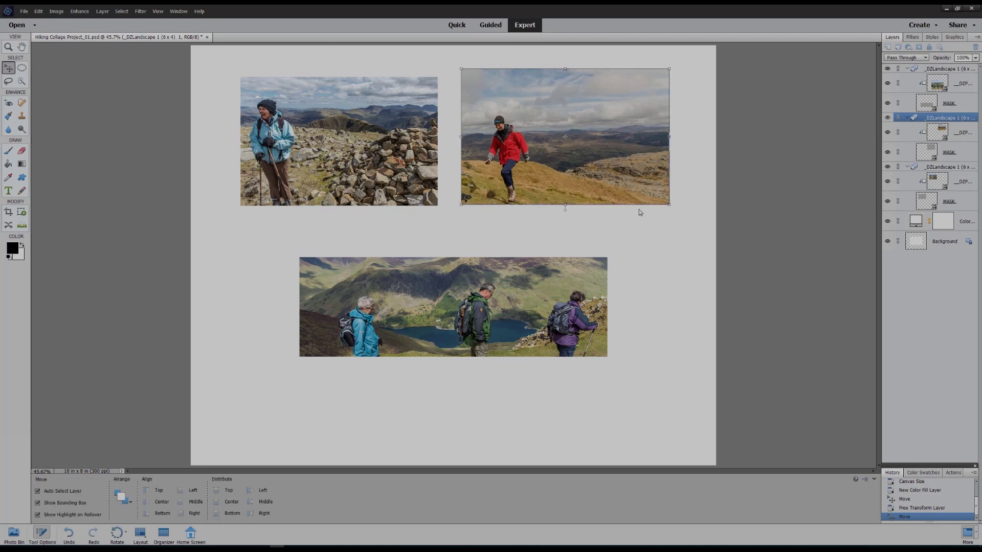
click(940, 70)
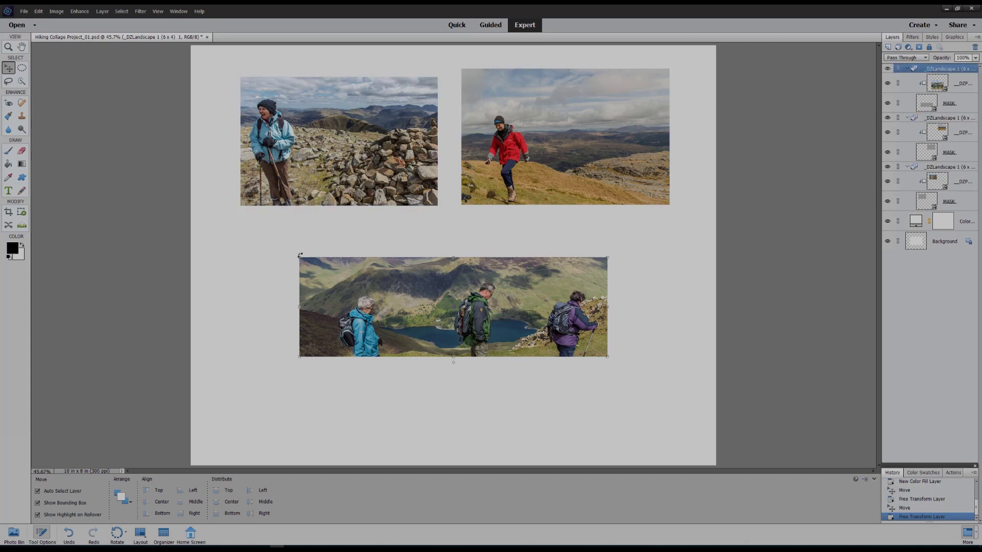
Step: Enlarge the walkers panorama to about 137% wide by 169% high and commit it
drag(297, 260, 250, 242)
drag(606, 357, 667, 387)
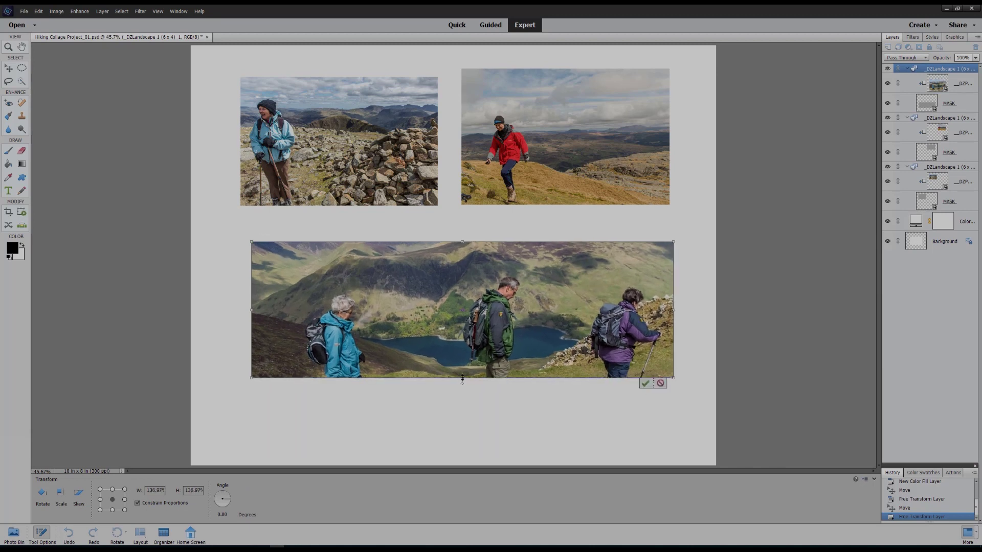
drag(462, 379, 462, 411)
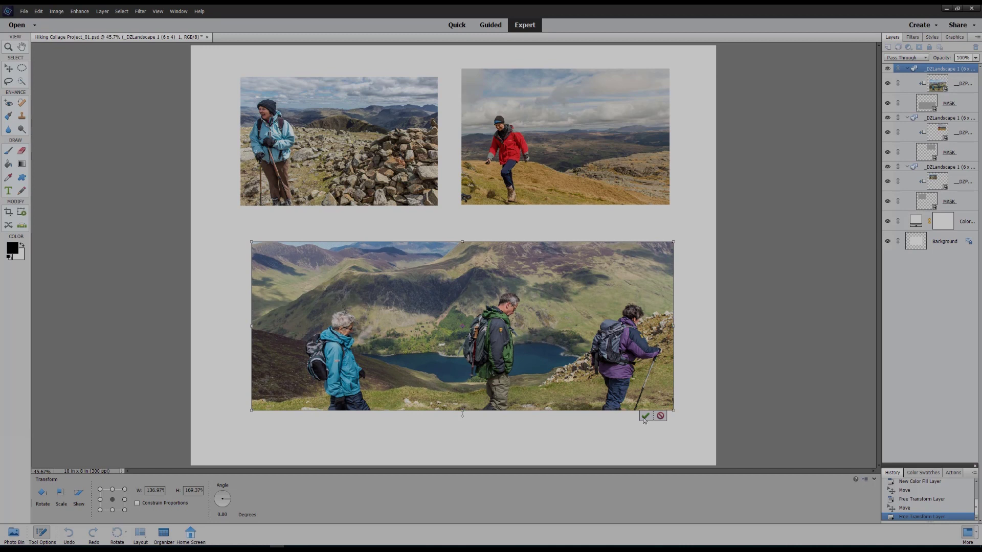
click(645, 418)
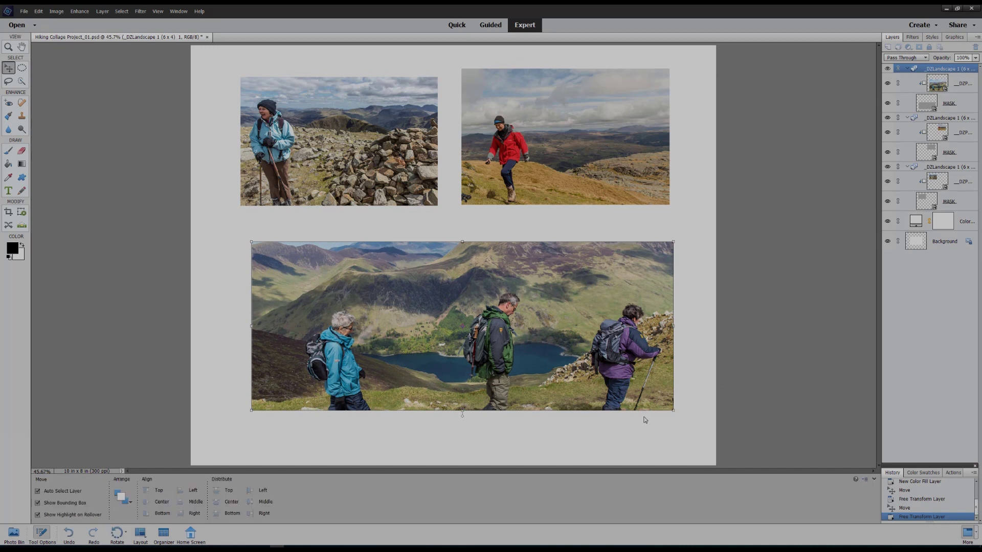